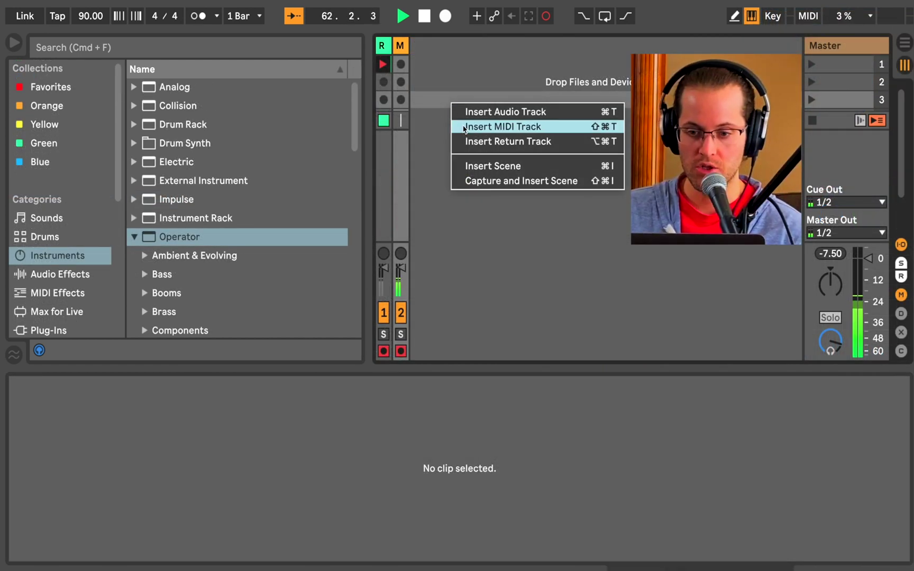
Insert a new MIDI track, widen it to show its full controls, and colour it yellow.
{"action": "left_click", "coordinate": [463, 125]}
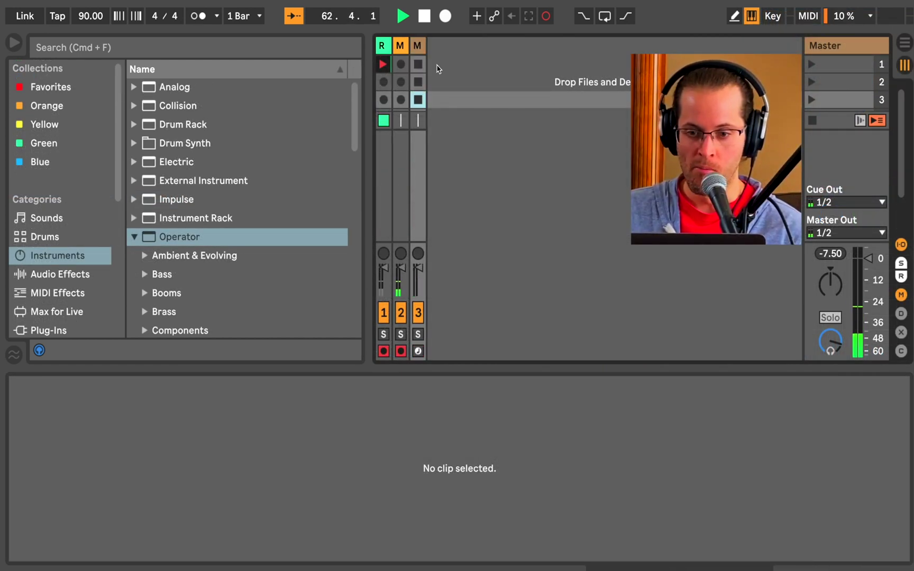
{"action": "left_click_drag", "start_coordinate": [427, 47], "coordinate": [494, 48]}
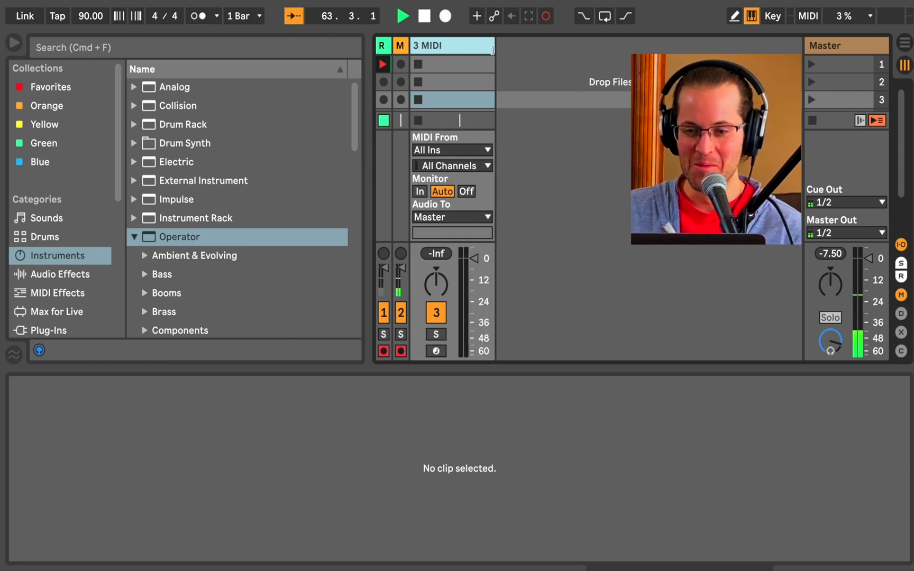
{"action": "right_click", "coordinate": [477, 49]}
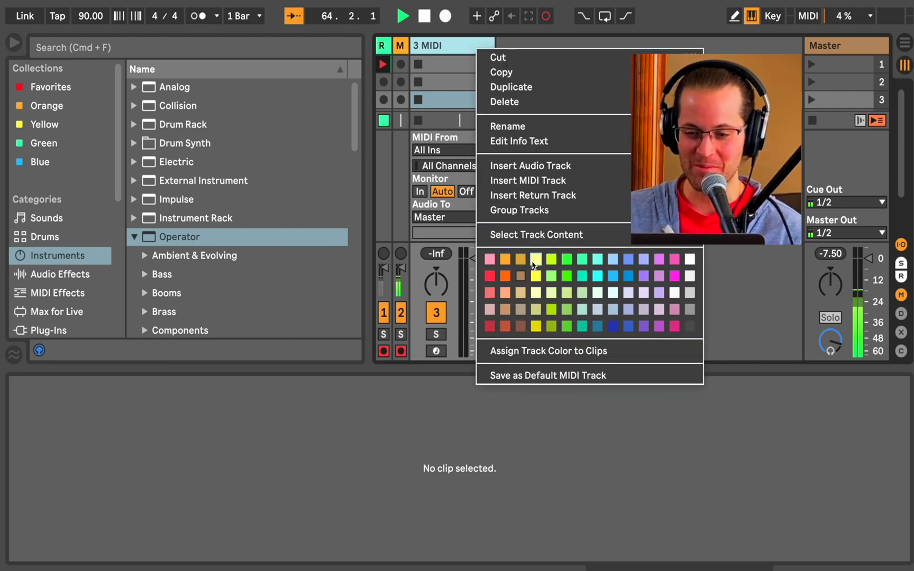
{"action": "left_click", "coordinate": [536, 275]}
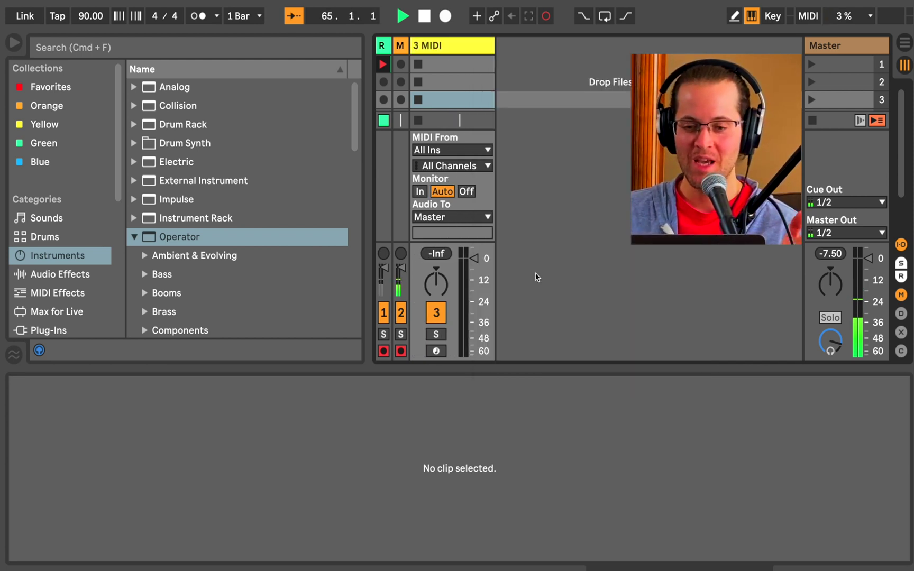
Arm the yellow MIDI track for recording and load the Operator instrument onto it, playing a note as a test.
{"action": "left_click", "coordinate": [433, 352]}
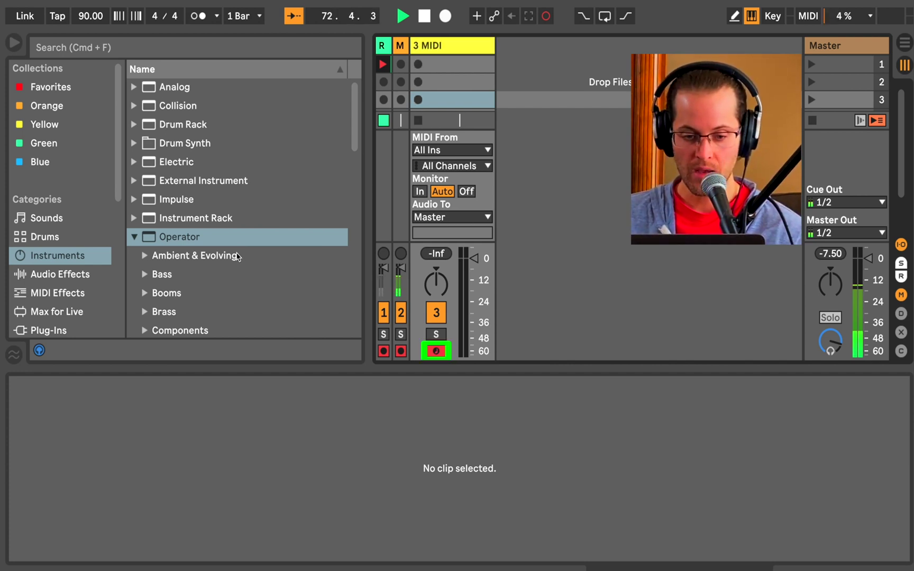
{"action": "scroll", "coordinate": [212, 254], "scroll_direction": "down", "scroll_amount": 1}
{"action": "left_click", "coordinate": [154, 234]}
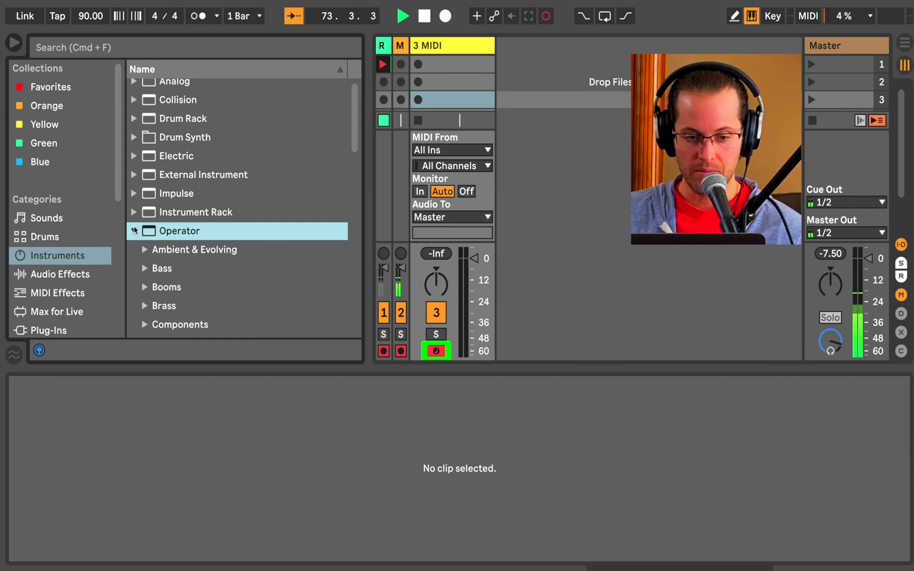
{"action": "left_click", "coordinate": [135, 231]}
{"action": "left_click", "coordinate": [84, 255]}
{"action": "scroll", "coordinate": [82, 257], "scroll_direction": "down", "scroll_amount": 2}
{"action": "scroll", "coordinate": [82, 257], "scroll_direction": "down", "scroll_amount": 5}
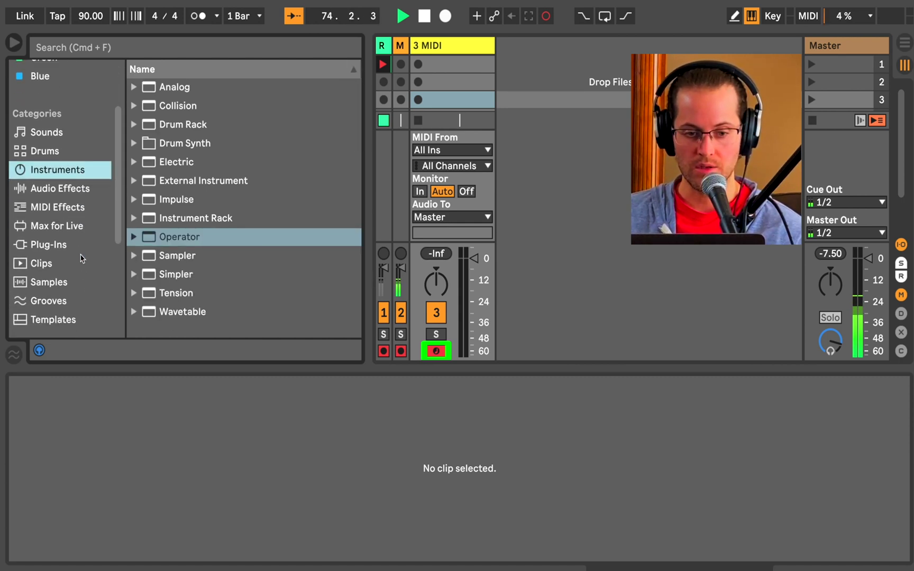
{"action": "double_click", "coordinate": [167, 241]}
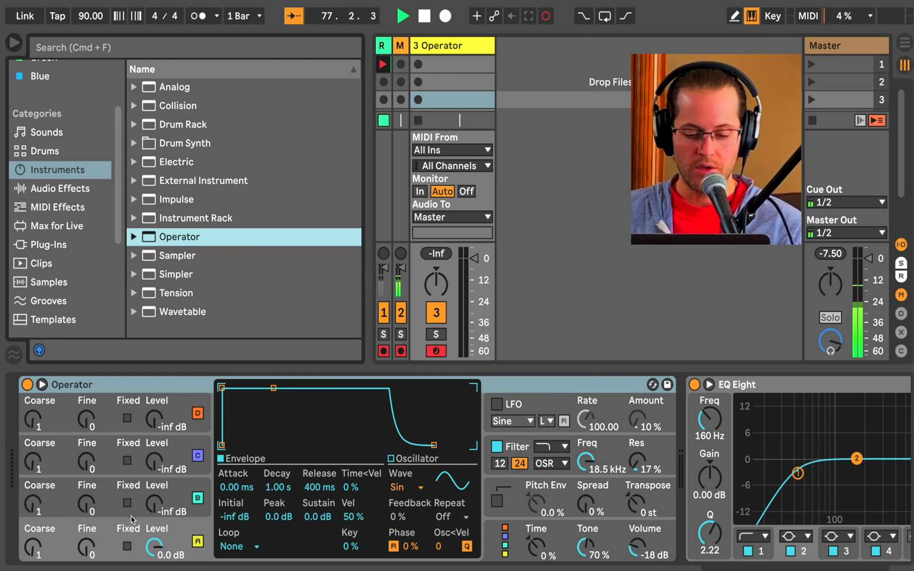
{"action": "left_click", "coordinate": [132, 532]}
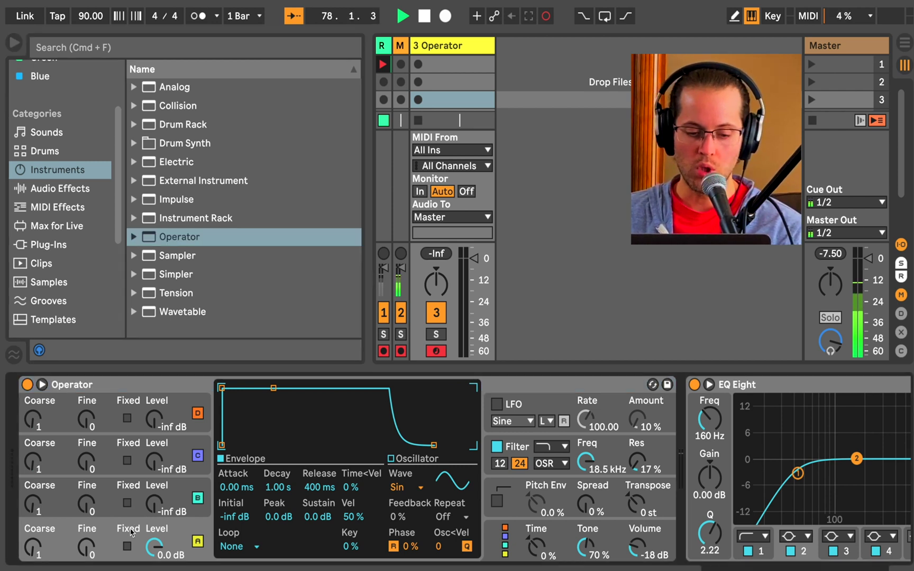
{"action": "key", "text": "a"}
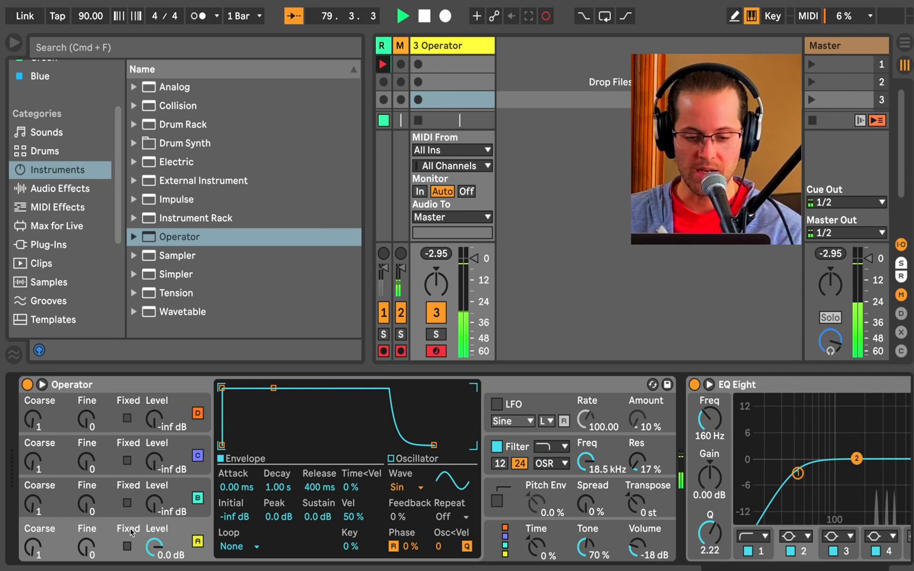
Compare Operator's oscillator algorithms and select the parallel one, where all four oscillators feed the output directly.
{"action": "left_click", "coordinate": [491, 544]}
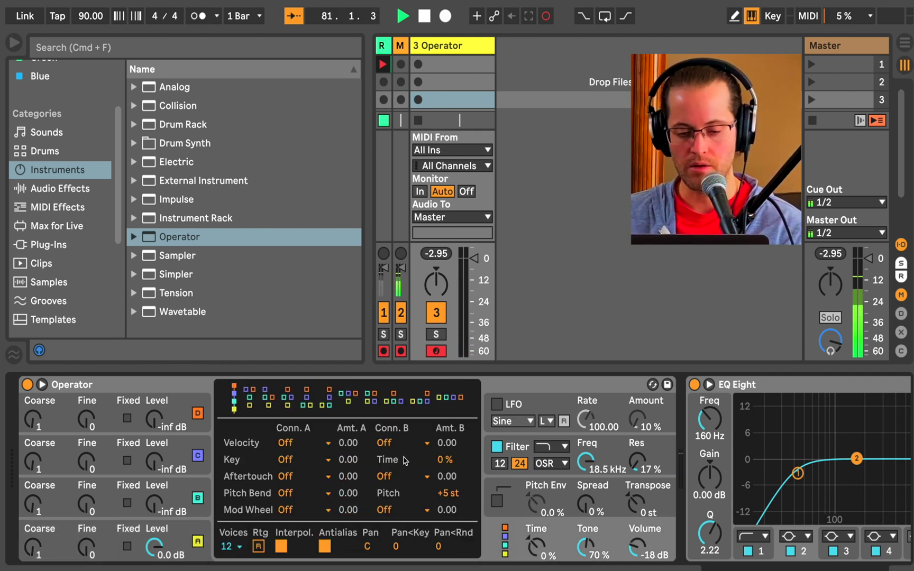
{"action": "left_click", "coordinate": [245, 400]}
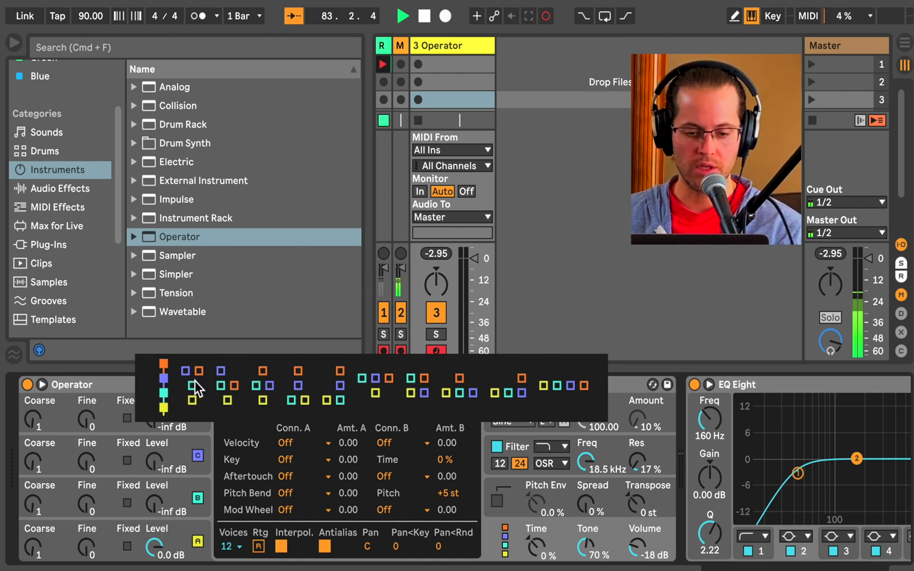
{"action": "left_click", "coordinate": [222, 385]}
{"action": "left_click", "coordinate": [267, 388]}
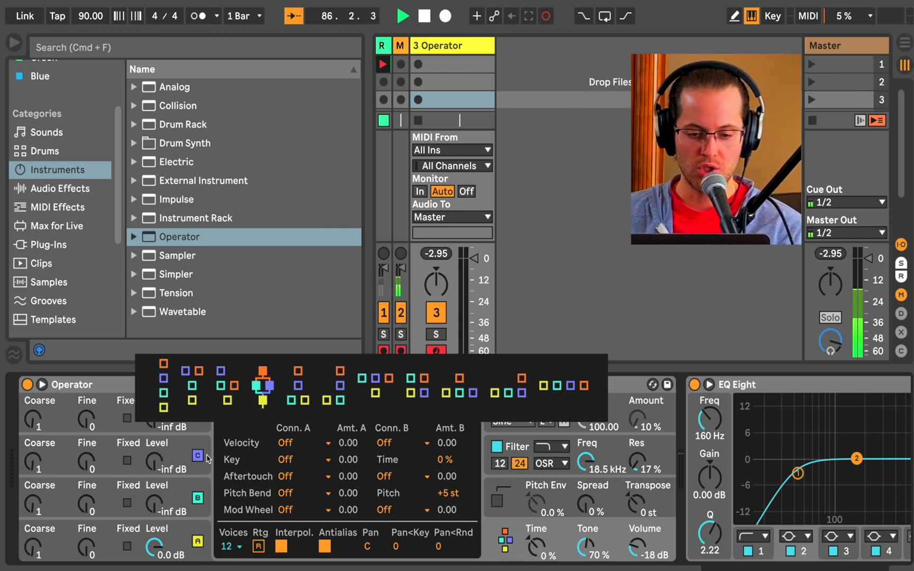
{"action": "left_click", "coordinate": [314, 392]}
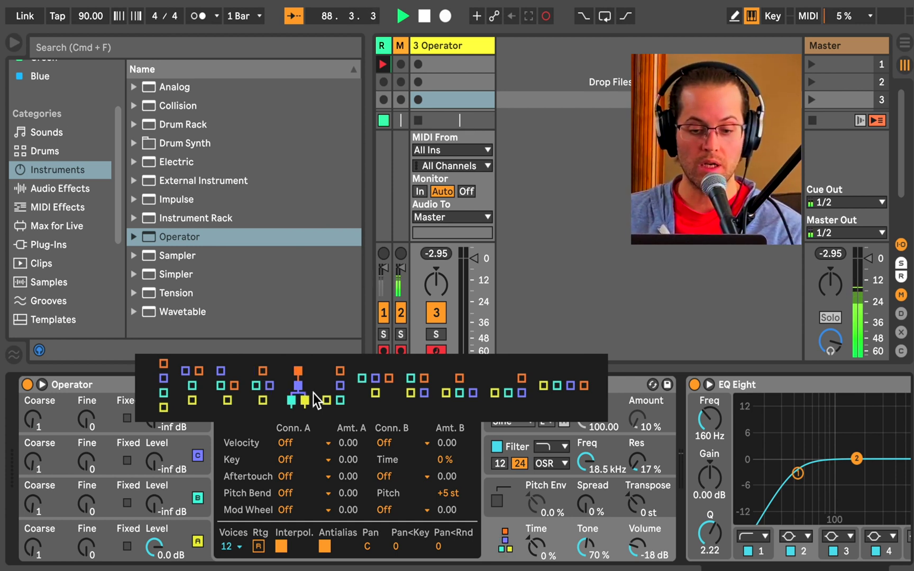
{"action": "left_click", "coordinate": [334, 395]}
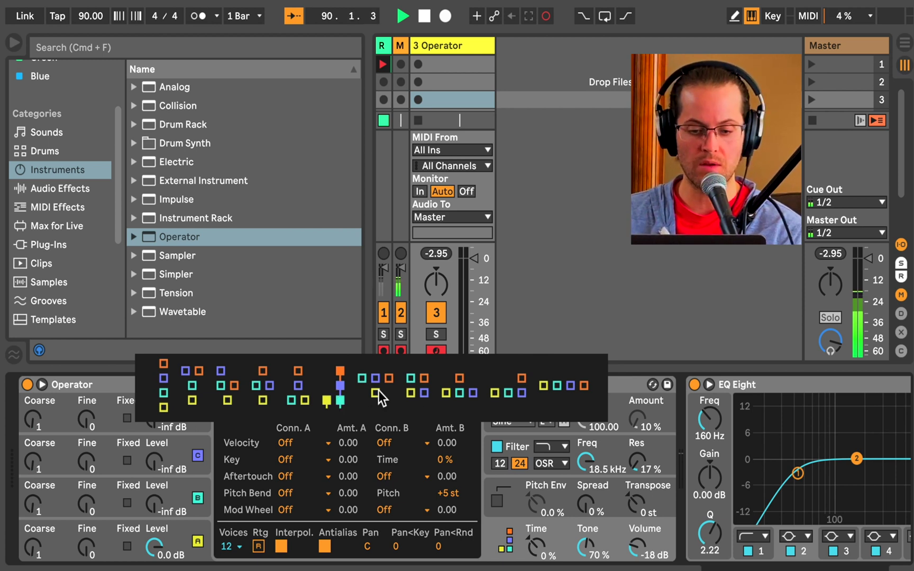
{"action": "left_click", "coordinate": [560, 386]}
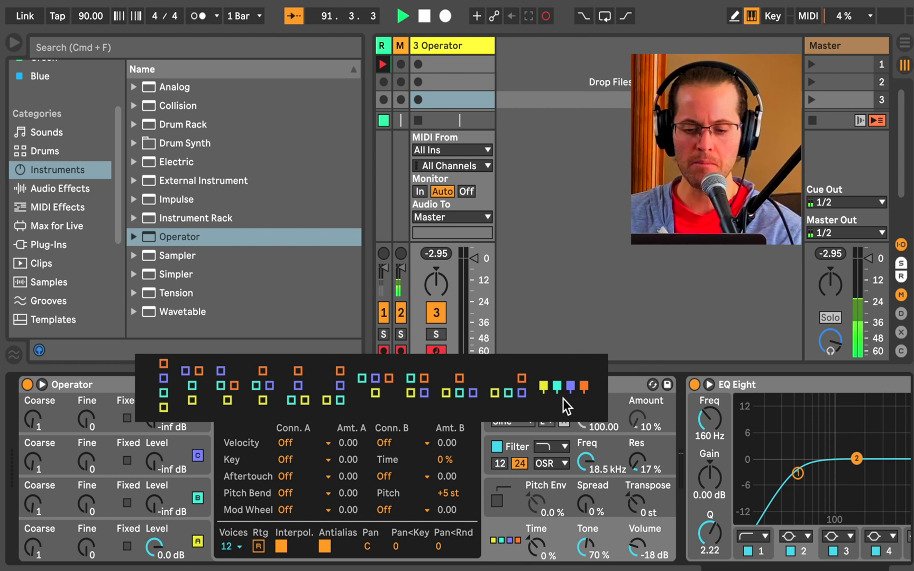
{"action": "left_click", "coordinate": [170, 375]}
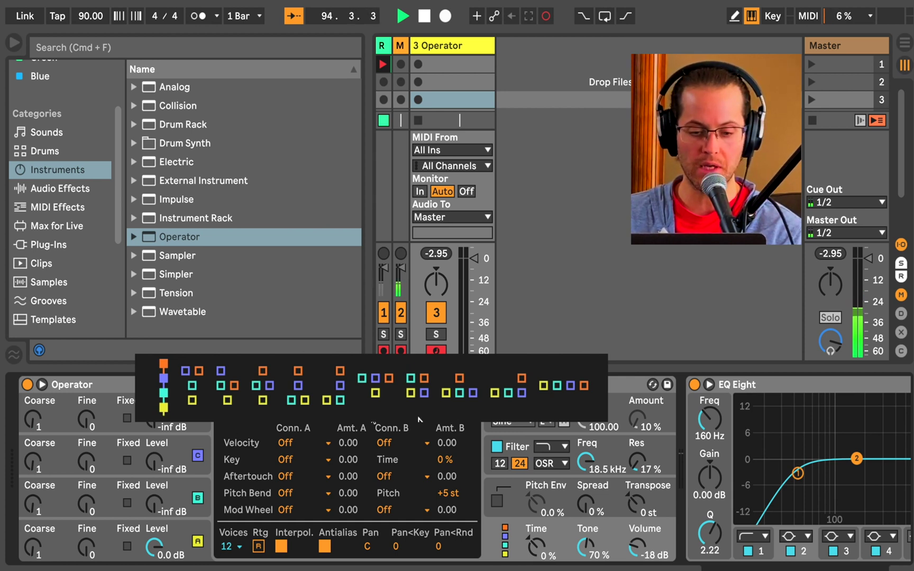
{"action": "left_click", "coordinate": [558, 386]}
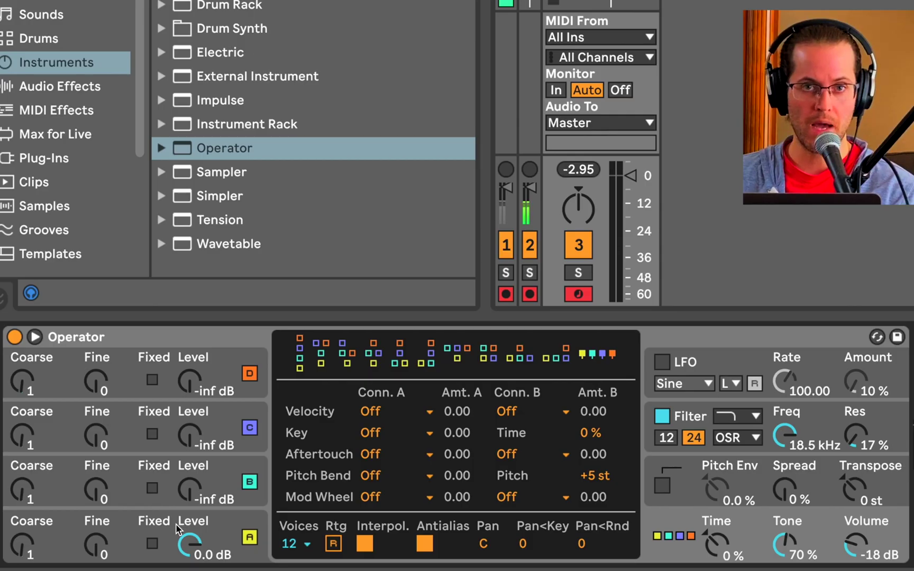
Display oscillator A's settings and lower Operator's overall volume to -21 dB.
{"action": "left_click", "coordinate": [177, 529]}
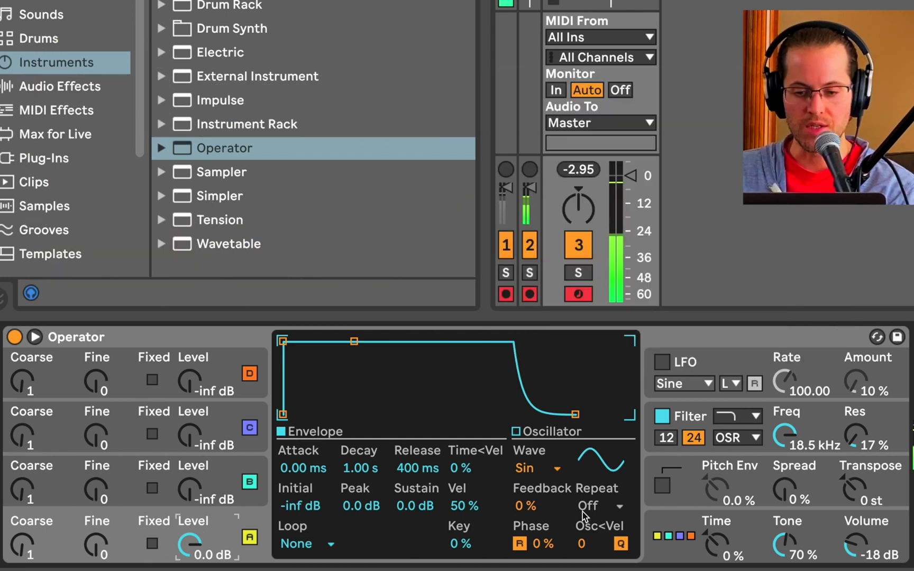
{"action": "mouse_move", "coordinate": [855, 542]}
{"action": "left_mouse_down"}
{"action": "mouse_move", "coordinate": [855, 552]}
{"action": "mouse_move", "coordinate": [859, 542]}
{"action": "left_mouse_up"}
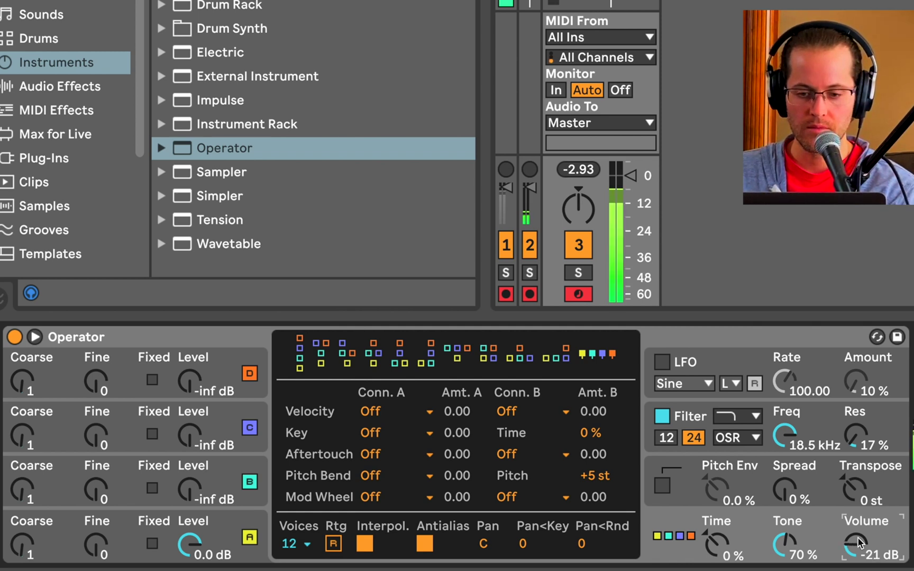
Examine the envelope settings of oscillators A, B, C and D in turn, returning to oscillator A.
{"action": "left_click", "coordinate": [239, 516]}
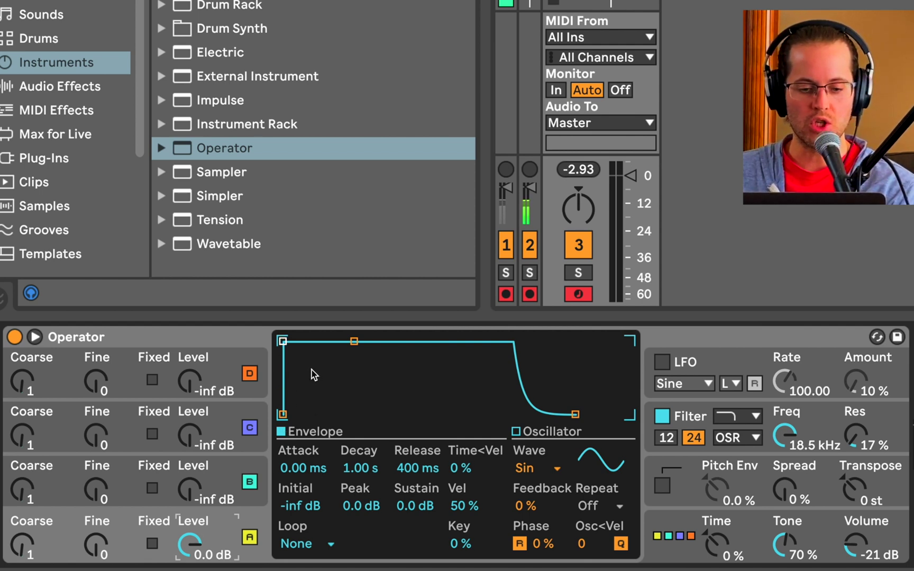
{"action": "left_click", "coordinate": [226, 473]}
{"action": "left_click", "coordinate": [223, 423]}
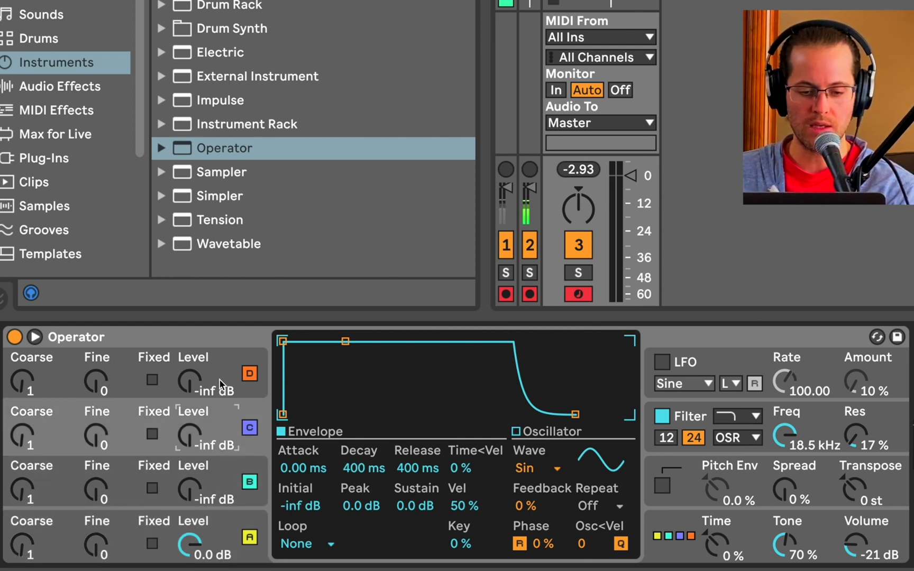
{"action": "left_click", "coordinate": [220, 376]}
{"action": "left_click", "coordinate": [223, 442]}
{"action": "left_click", "coordinate": [221, 490]}
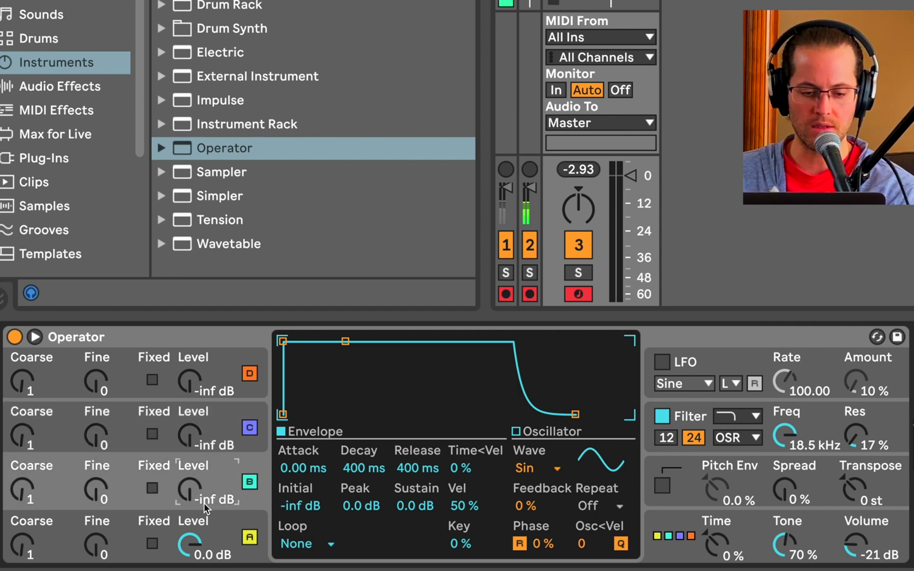
{"action": "left_click", "coordinate": [203, 525]}
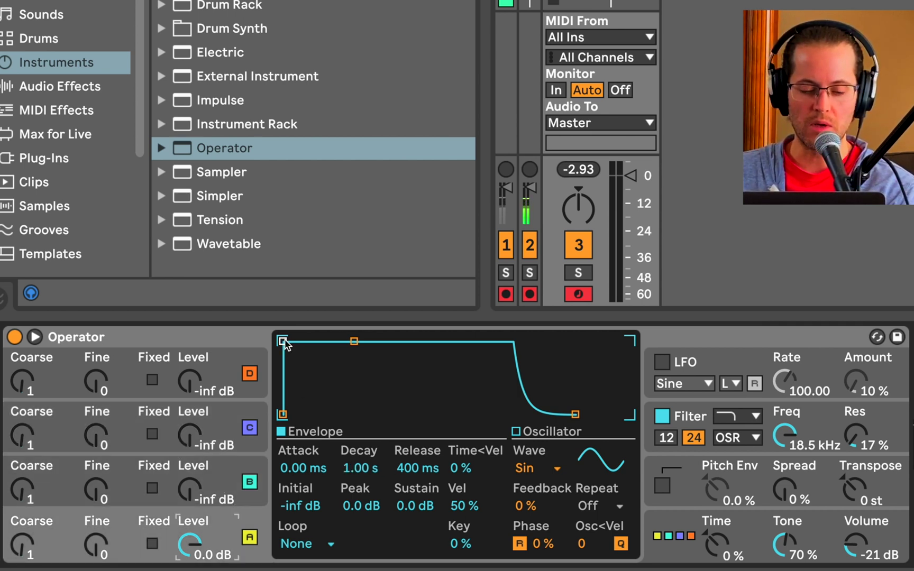
Try attack times of 1.68 s and 1.26 s on oscillator A's envelope, resetting the attack to 0 ms after each.
{"action": "left_click_drag", "start_coordinate": [310, 469], "coordinate": [310, 402]}
{"action": "scroll", "coordinate": [311, 472], "scroll_direction": "down", "scroll_amount": 10}
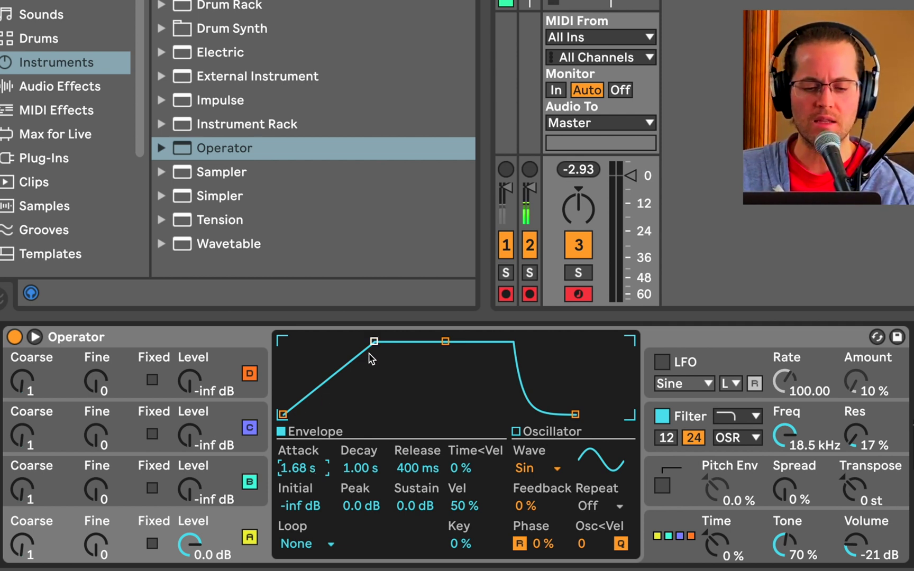
{"action": "left_click_drag", "start_coordinate": [374, 341], "coordinate": [283, 341]}
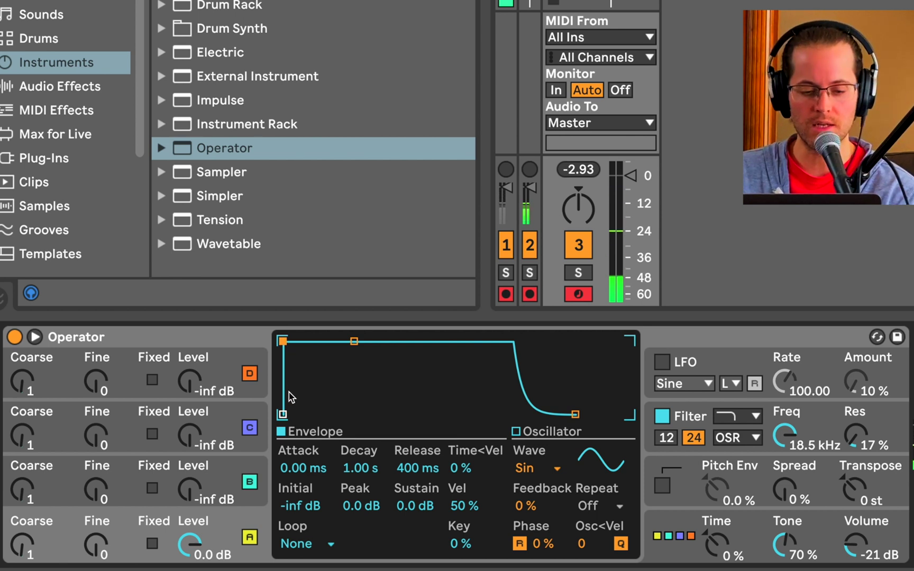
{"action": "left_click_drag", "start_coordinate": [292, 470], "coordinate": [292, 432]}
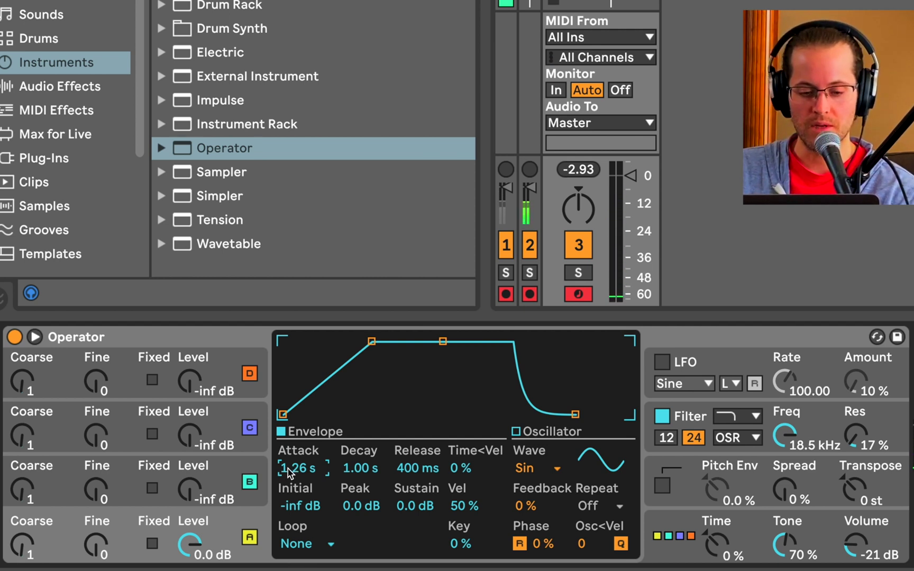
{"action": "key", "text": "Delete"}
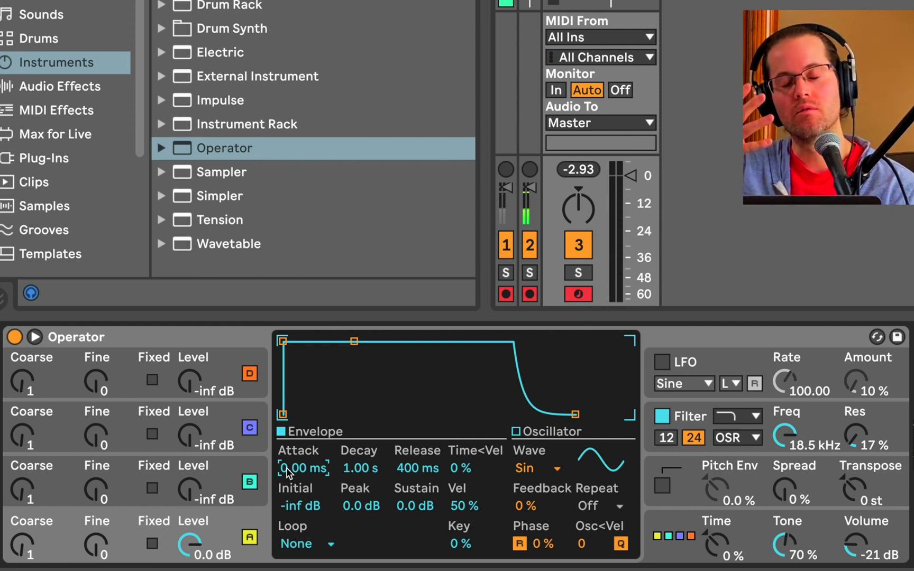
Set oscillator A's envelope attack to 946 ms and lower Operator's overall volume to -29 dB.
{"action": "left_click_drag", "start_coordinate": [288, 472], "coordinate": [288, 447]}
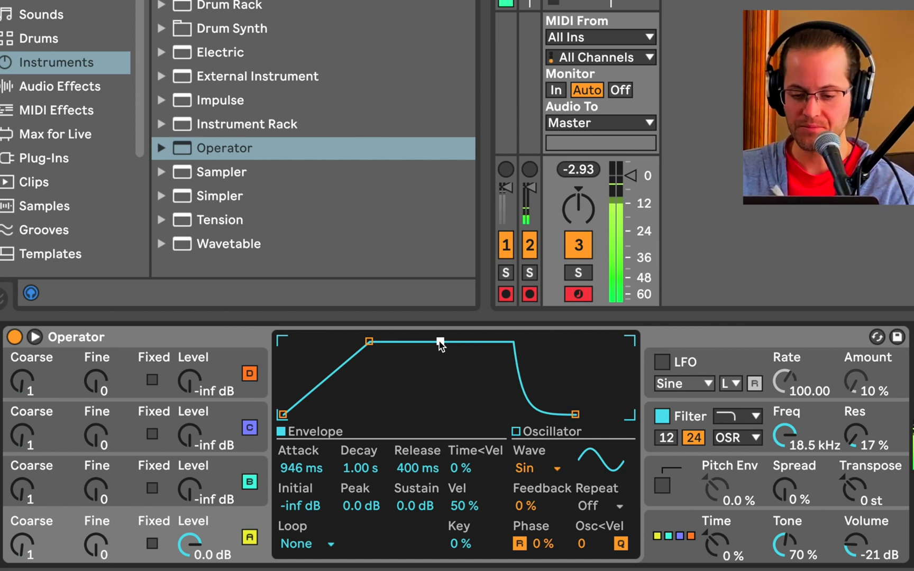
{"action": "left_click_drag", "start_coordinate": [869, 553], "coordinate": [870, 570]}
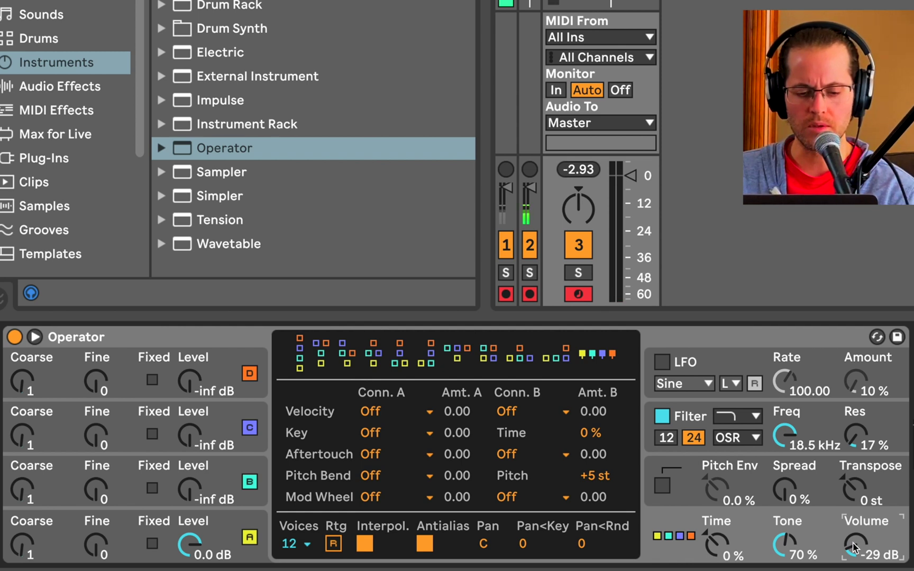
Set oscillator A's envelope sustain to -4.1 dB and its decay to 9.06 s.
{"action": "left_click", "coordinate": [237, 517]}
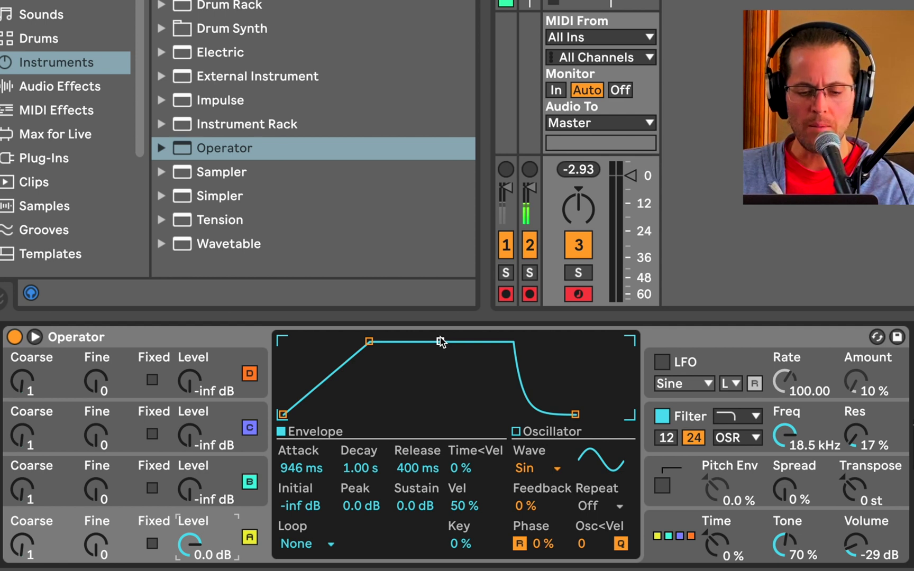
{"action": "mouse_move", "coordinate": [412, 509]}
{"action": "left_mouse_down"}
{"action": "mouse_move", "coordinate": [413, 530]}
{"action": "mouse_move", "coordinate": [413, 509]}
{"action": "left_mouse_up"}
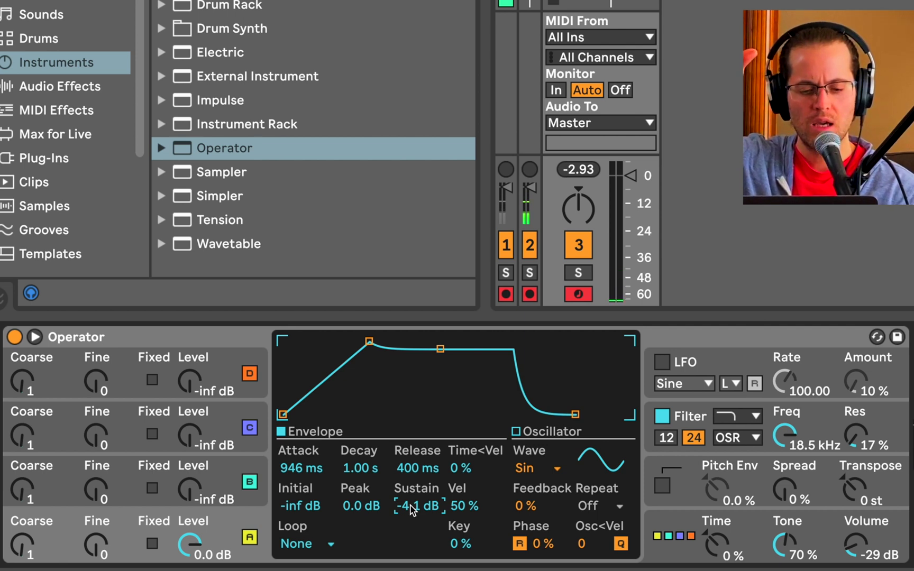
{"action": "left_click", "coordinate": [365, 470]}
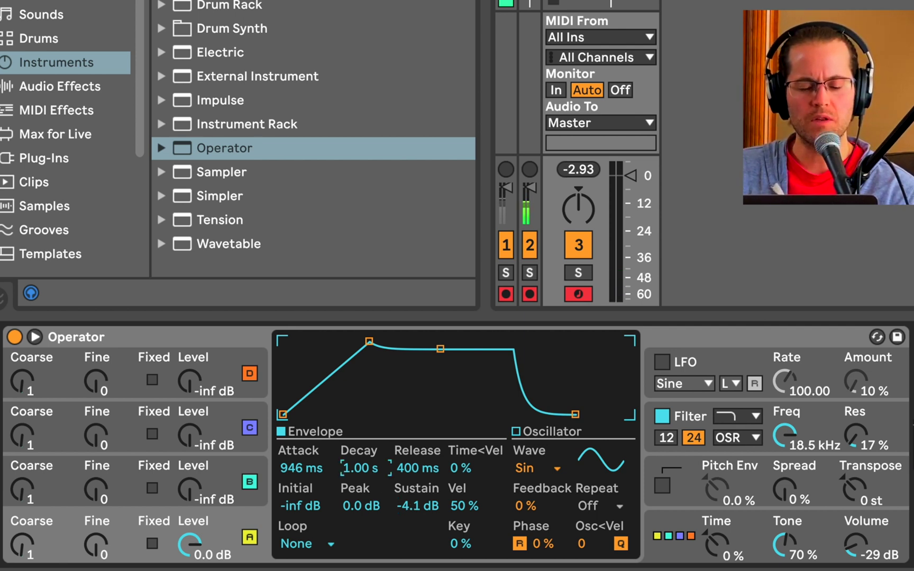
{"action": "left_click_drag", "start_coordinate": [373, 479], "coordinate": [373, 476]}
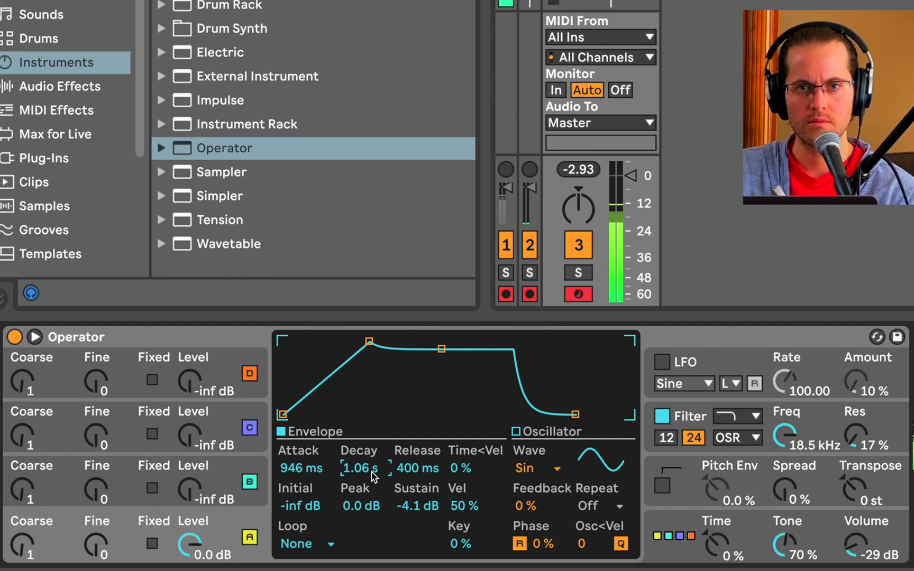
{"action": "left_click_drag", "start_coordinate": [373, 476], "coordinate": [373, 433]}
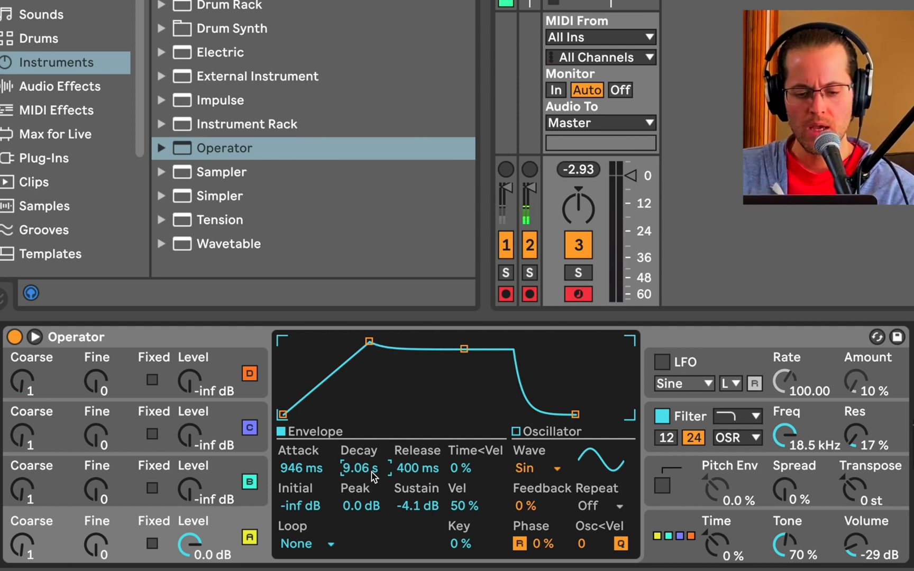
Set oscillator A's envelope release to 7.63 s.
{"action": "left_click", "coordinate": [415, 469]}
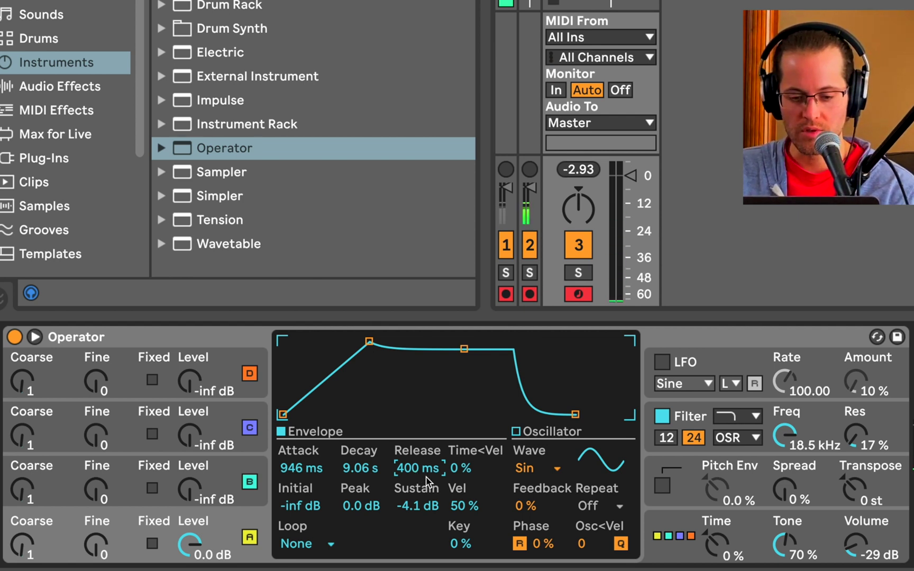
{"action": "mouse_move", "coordinate": [421, 471]}
{"action": "left_mouse_down"}
{"action": "mouse_move", "coordinate": [421, 455]}
{"action": "mouse_move", "coordinate": [421, 474]}
{"action": "left_mouse_up"}
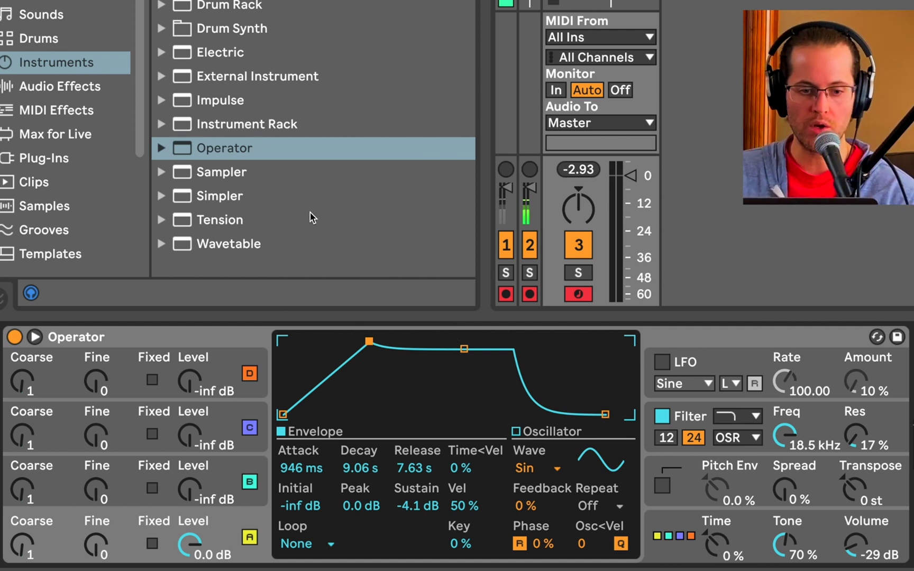
Add the Spectrum audio effect from the Utilities category directly after Operator and expand its frequency display.
{"action": "left_click", "coordinate": [84, 90]}
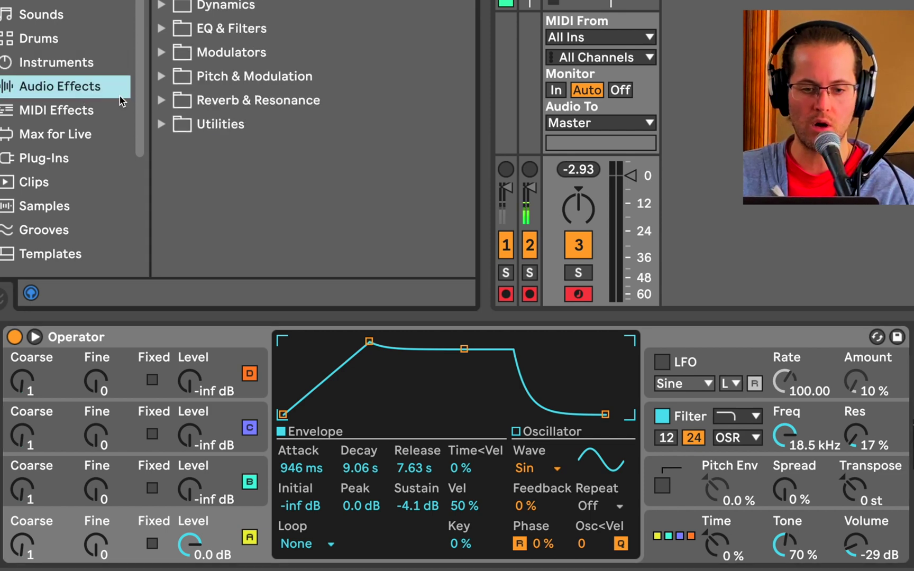
{"action": "left_click", "coordinate": [161, 123]}
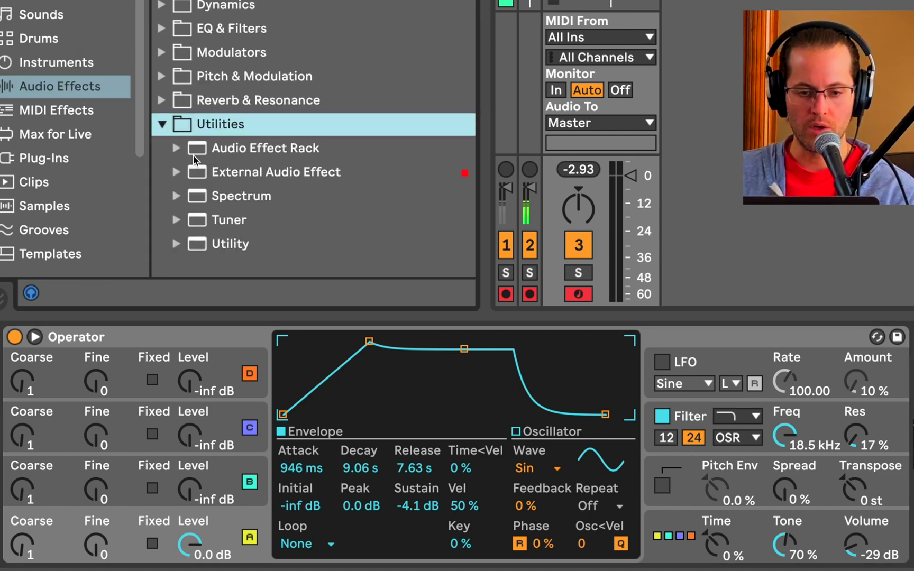
{"action": "left_click", "coordinate": [222, 195]}
{"action": "left_click_drag", "start_coordinate": [845, 301], "coordinate": [851, 344]}
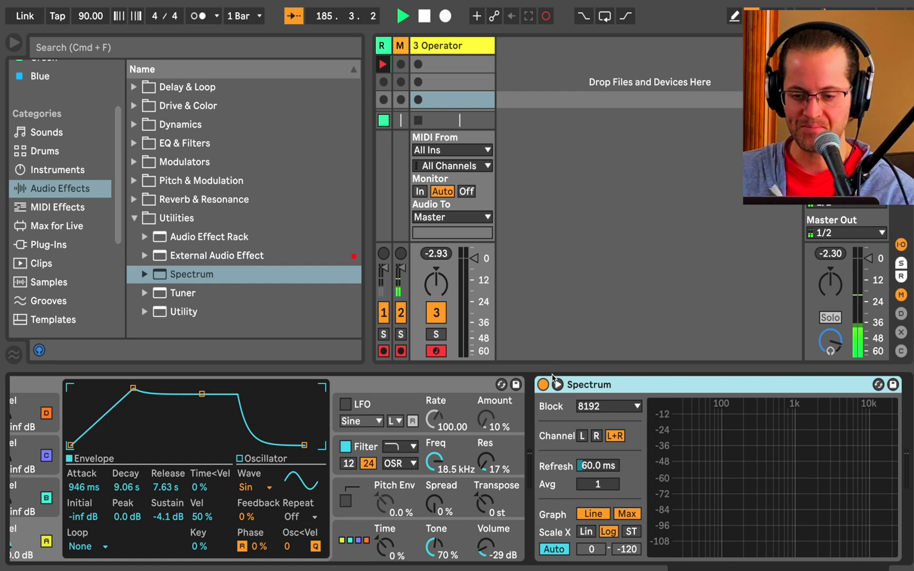
{"action": "left_click", "coordinate": [709, 338]}
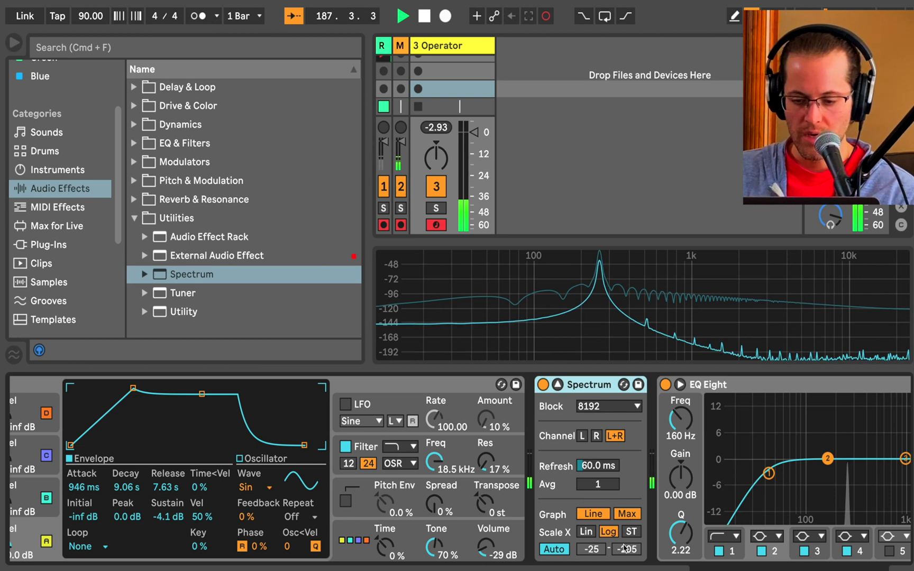
Switch Spectrum's level scale from automatic to a manual range of -16 to -60 dB.
{"action": "left_click", "coordinate": [580, 552]}
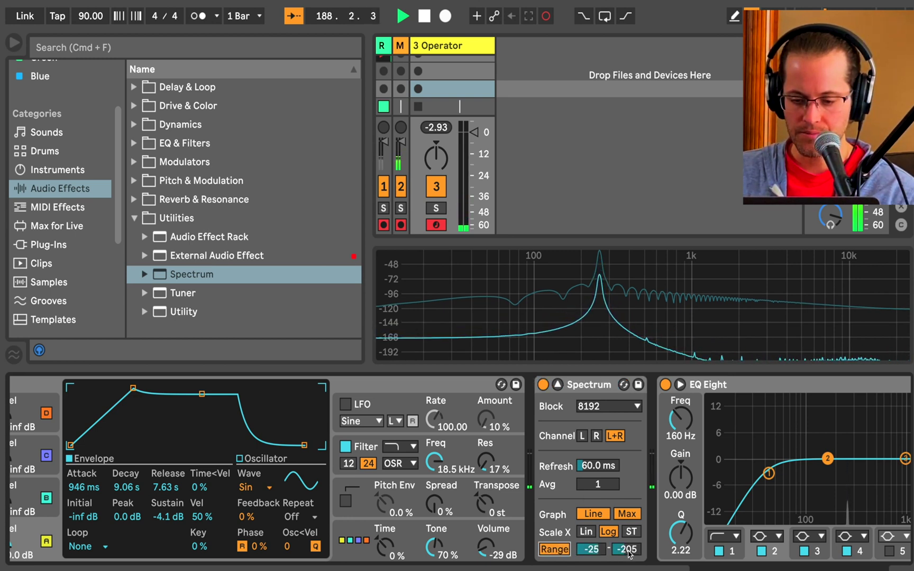
{"action": "type", "text": "-35"}
{"action": "key", "text": "Return"}
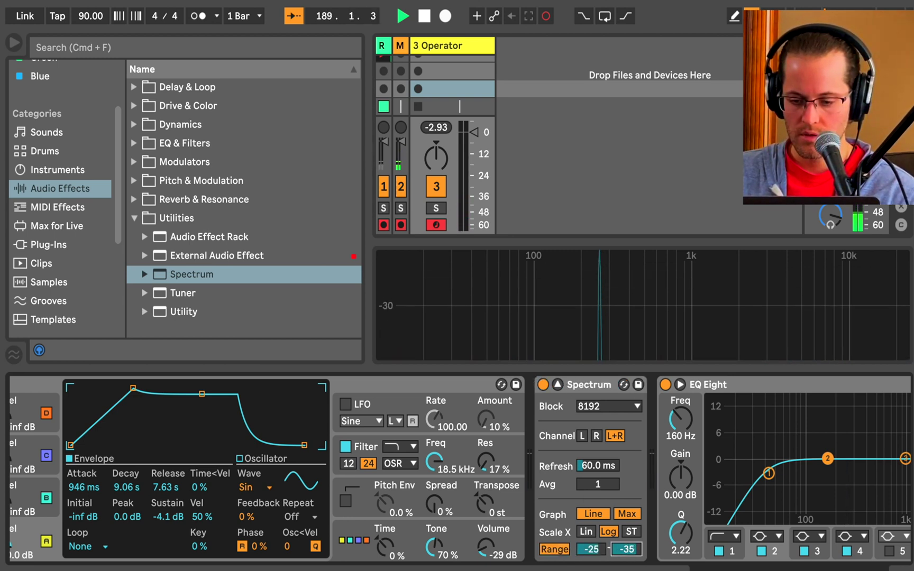
{"action": "left_click_drag", "start_coordinate": [626, 548], "coordinate": [626, 565]}
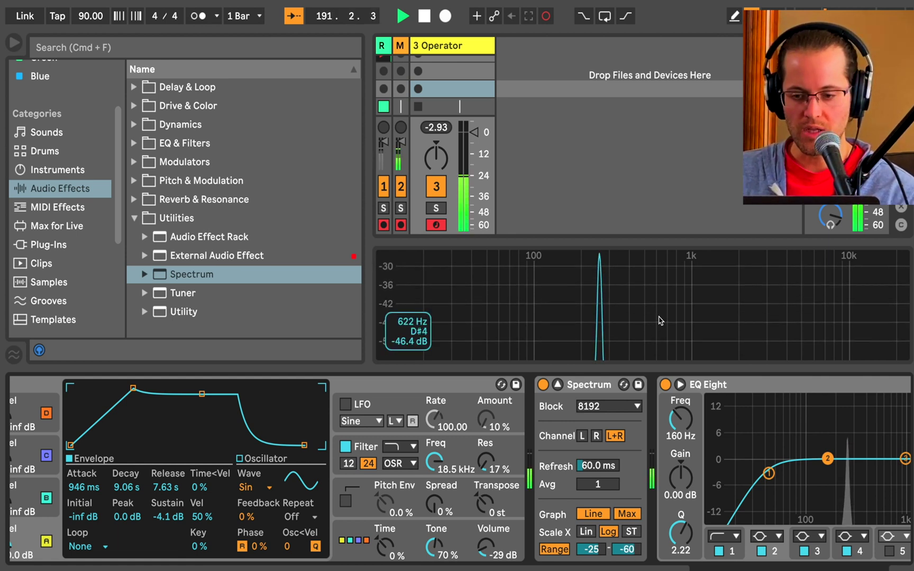
{"action": "left_click_drag", "start_coordinate": [591, 549], "coordinate": [591, 544]}
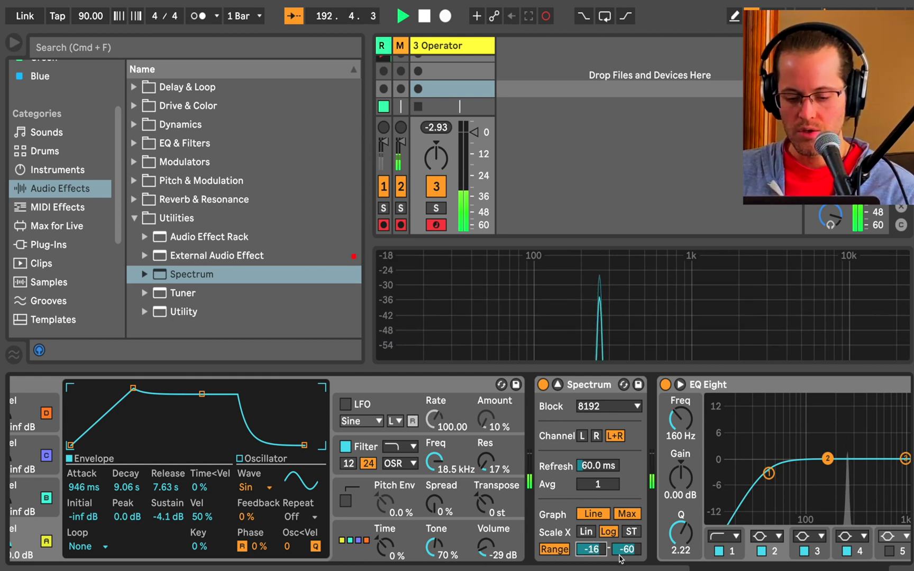
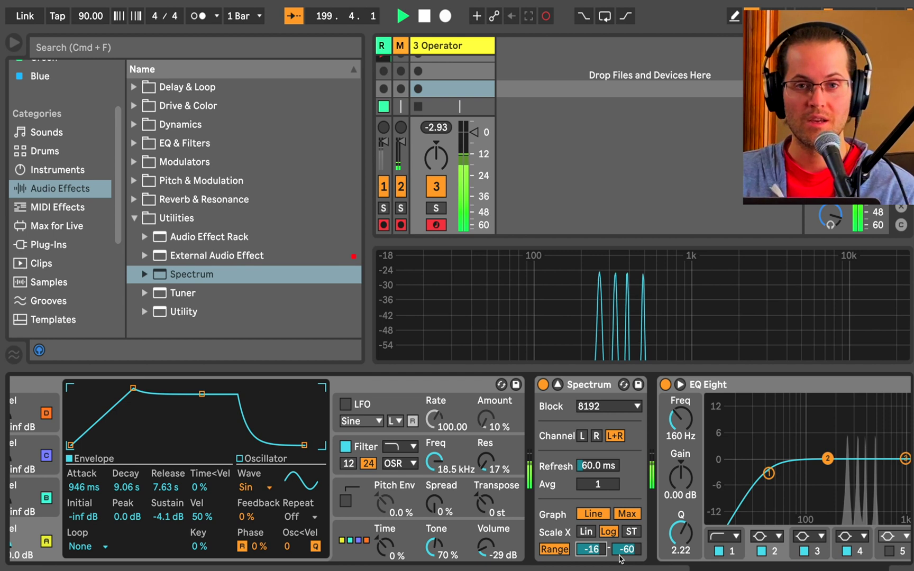
Change oscillator A's waveform to Square 32.
{"action": "scroll", "coordinate": [457, 482], "scroll_direction": "left", "scroll_amount": 5}
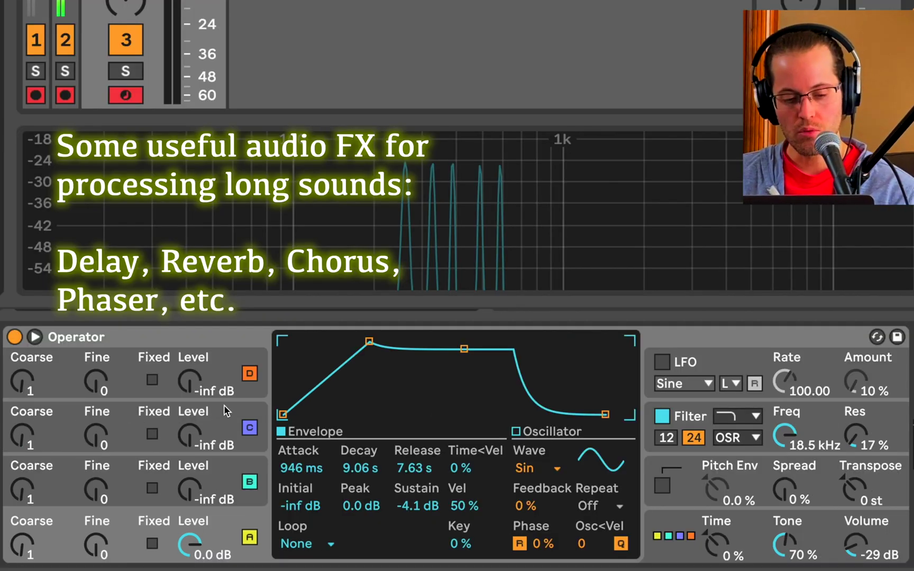
{"action": "left_click", "coordinate": [176, 525]}
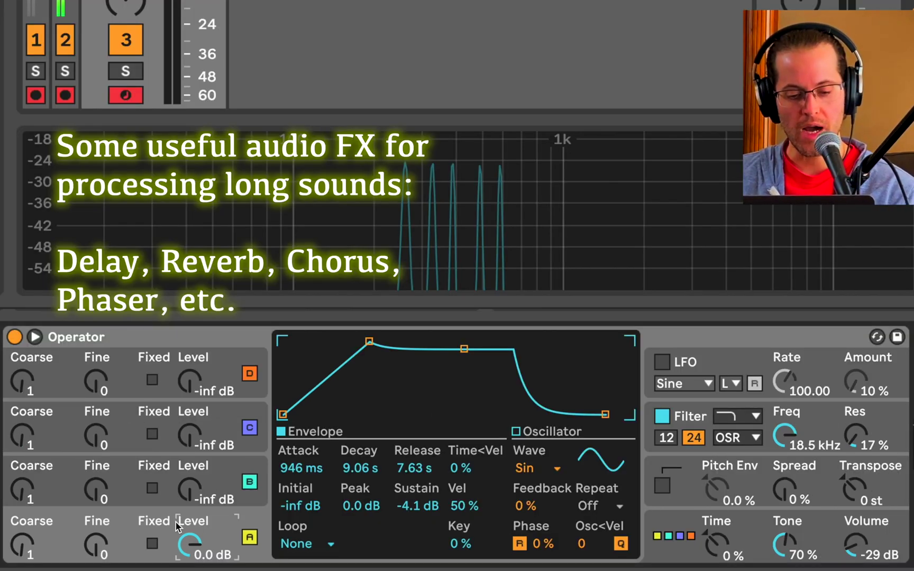
{"action": "left_click", "coordinate": [529, 476]}
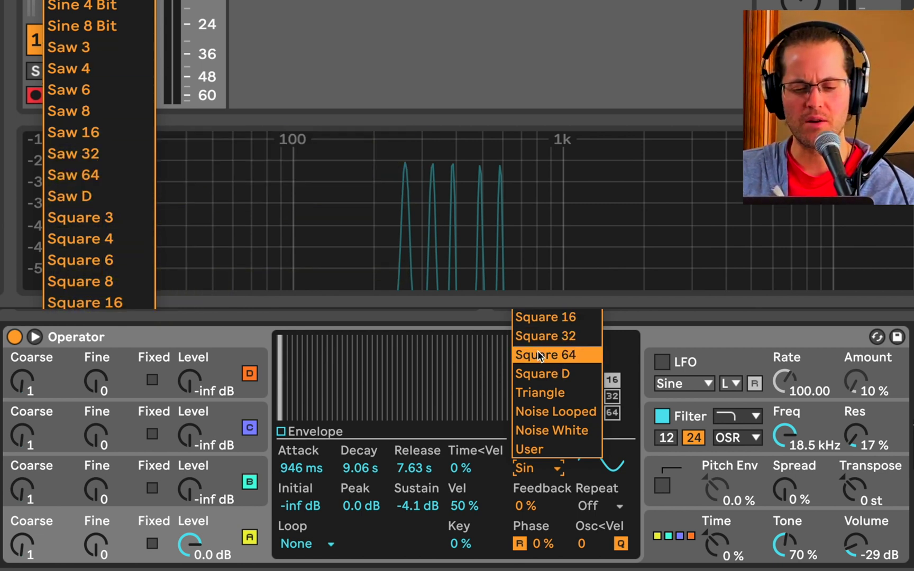
{"action": "left_click", "coordinate": [539, 343]}
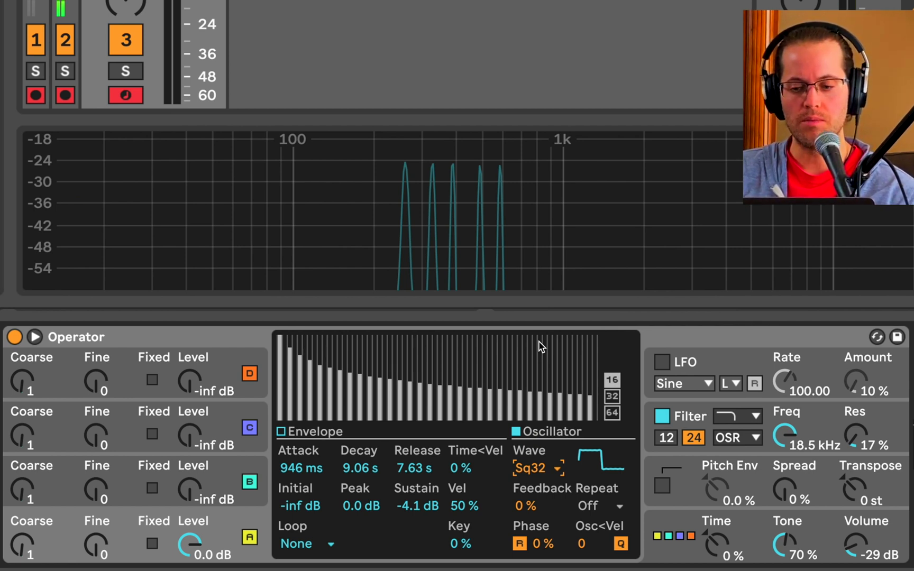
Switch oscillator A to the sine wave for comparison and return it to Square 32.
{"action": "mouse_move", "coordinate": [414, 171]}
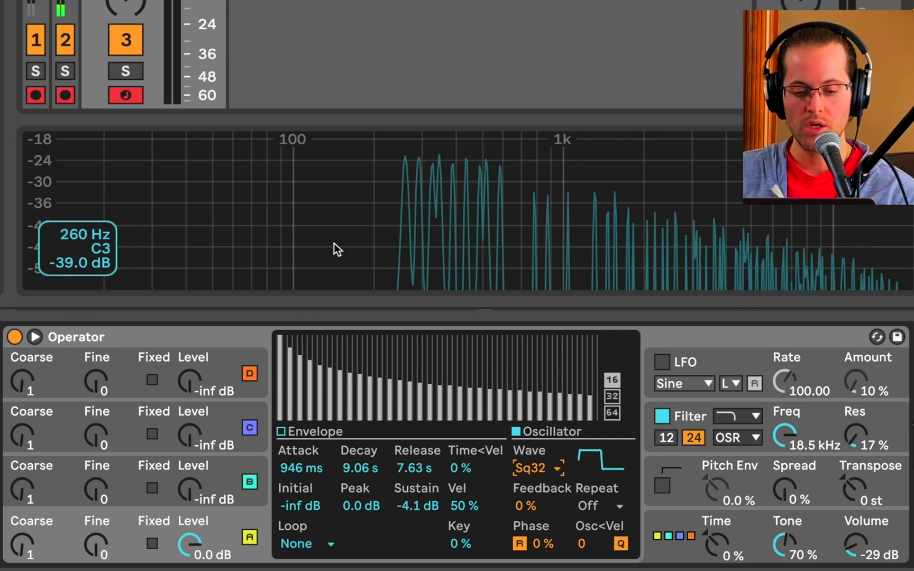
{"action": "left_click", "coordinate": [549, 472]}
{"action": "left_click", "coordinate": [80, 2]}
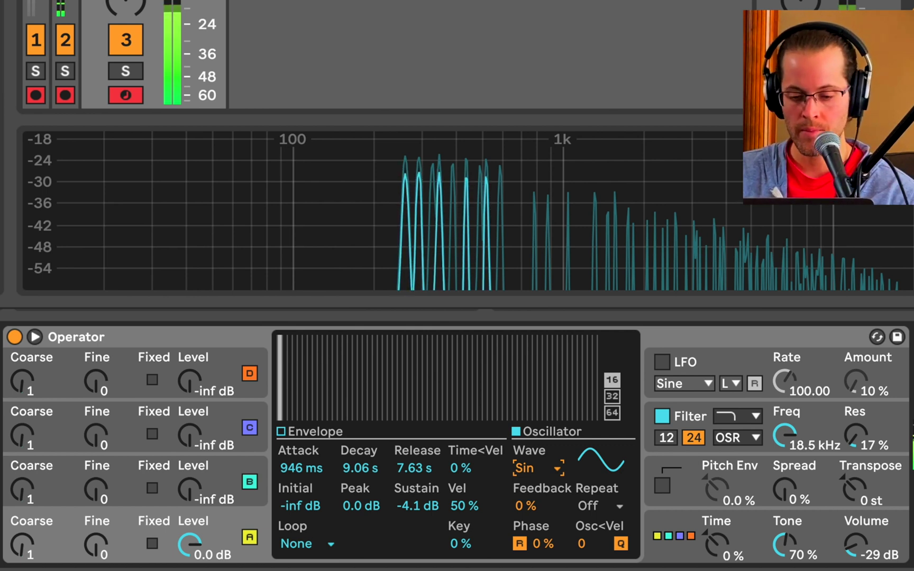
{"action": "left_click", "coordinate": [551, 468]}
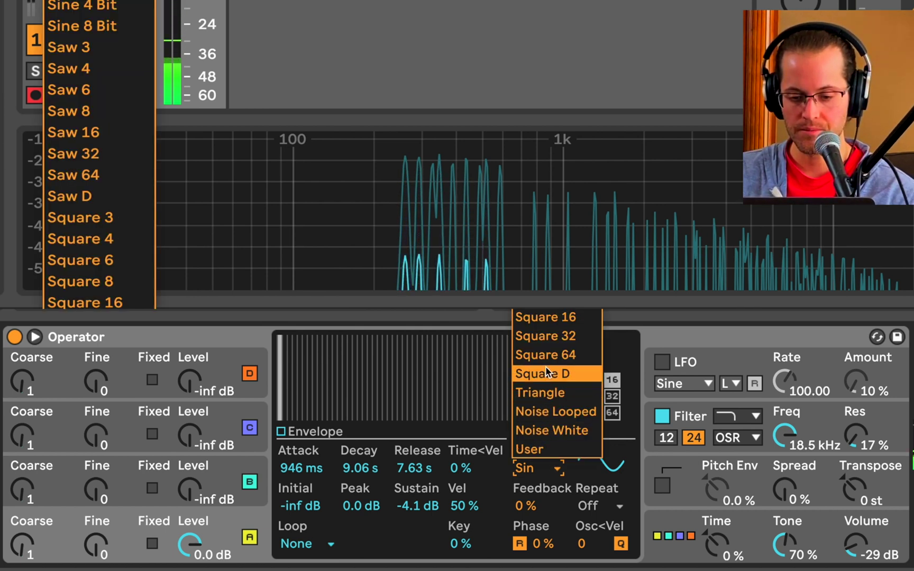
{"action": "left_click", "coordinate": [553, 345]}
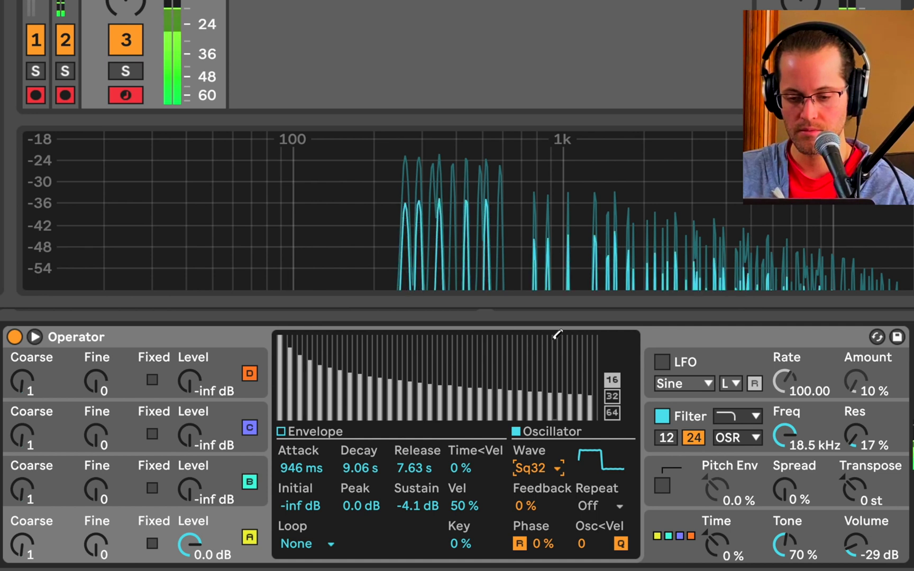
Try the Square 4 waveform on oscillator A and return it to Square 32.
{"action": "left_click", "coordinate": [549, 468]}
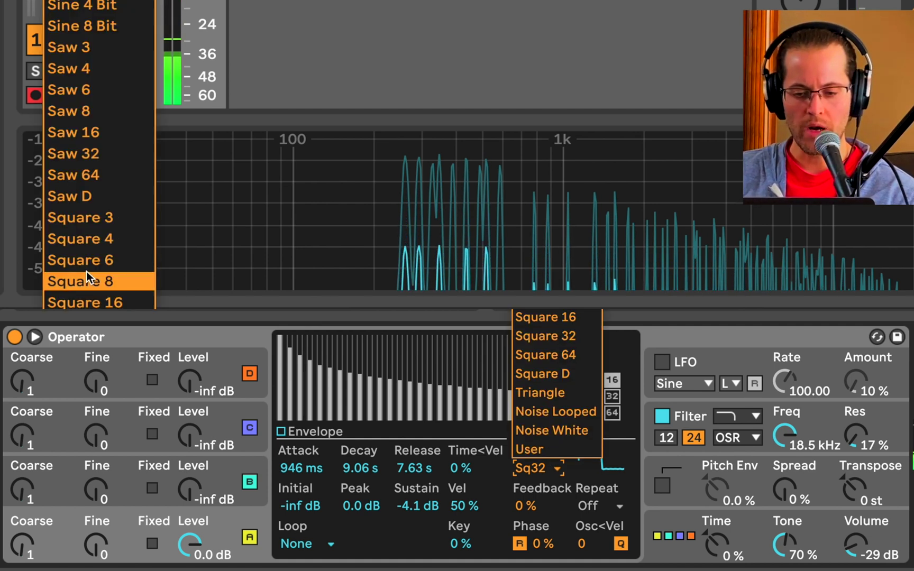
{"action": "left_click", "coordinate": [92, 245]}
{"action": "mouse_move", "coordinate": [92, 245]}
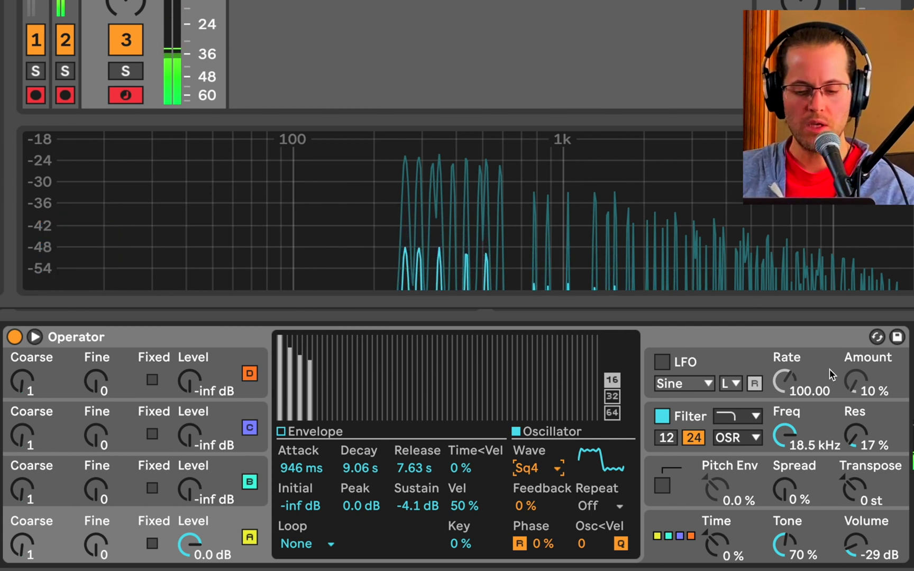
{"action": "left_click", "coordinate": [558, 469]}
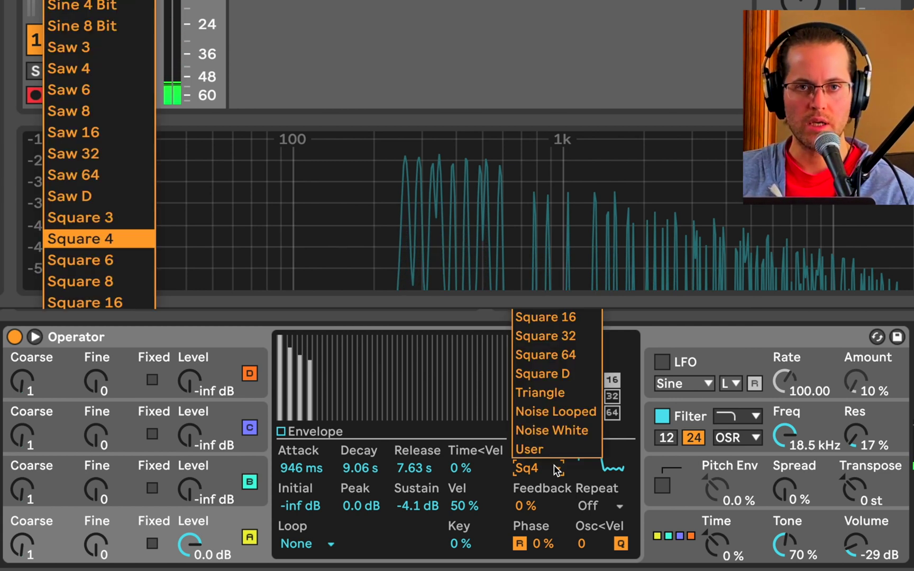
{"action": "left_click", "coordinate": [568, 337]}
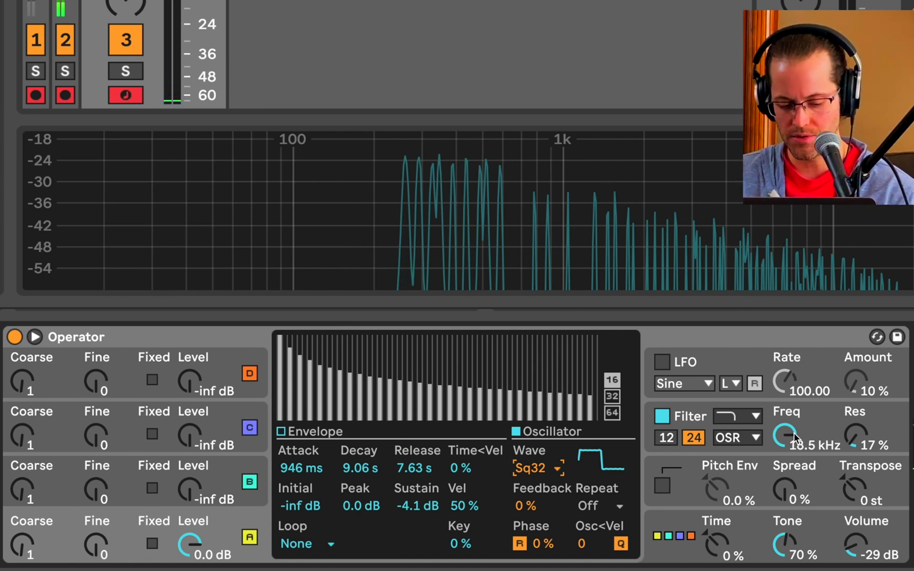
Lower Operator's filter frequency to 521 Hz.
{"action": "mouse_move", "coordinate": [785, 436]}
{"action": "left_mouse_down"}
{"action": "mouse_move", "coordinate": [785, 477]}
{"action": "mouse_move", "coordinate": [795, 432]}
{"action": "left_mouse_up"}
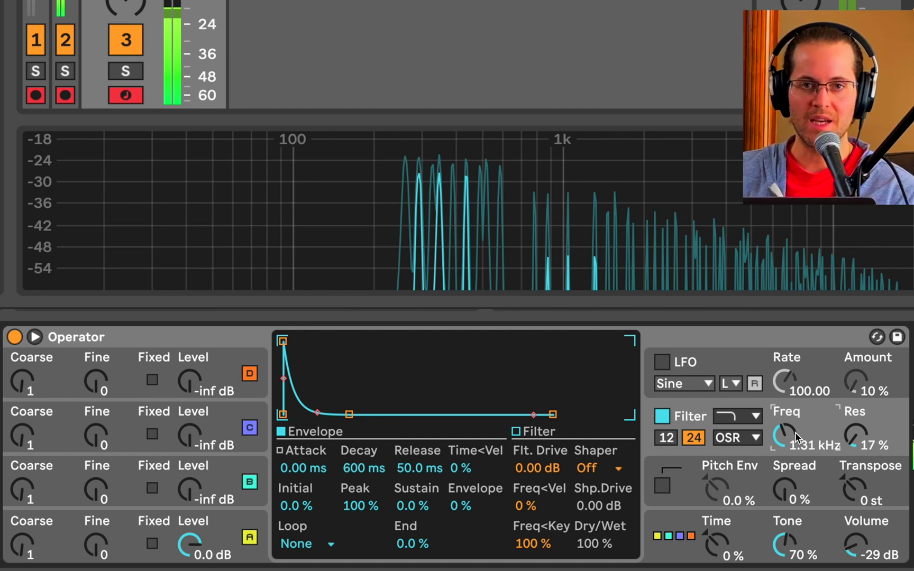
{"action": "left_click_drag", "start_coordinate": [795, 432], "coordinate": [795, 448]}
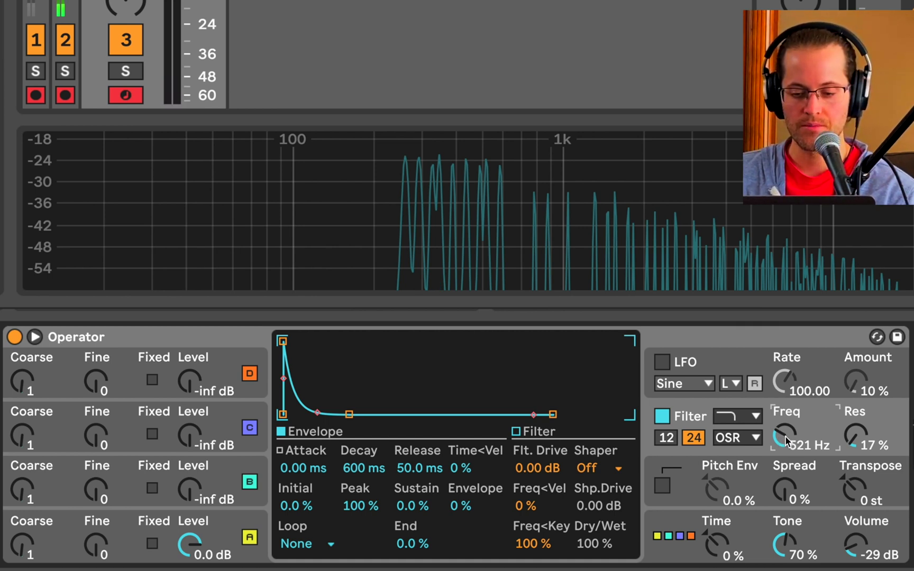
Shape the filter envelope similarly to oscillator A's, with attack 1.23 s, decay 3.40 s, sustain 72% and release 6.97 s.
{"action": "left_click", "coordinate": [239, 524]}
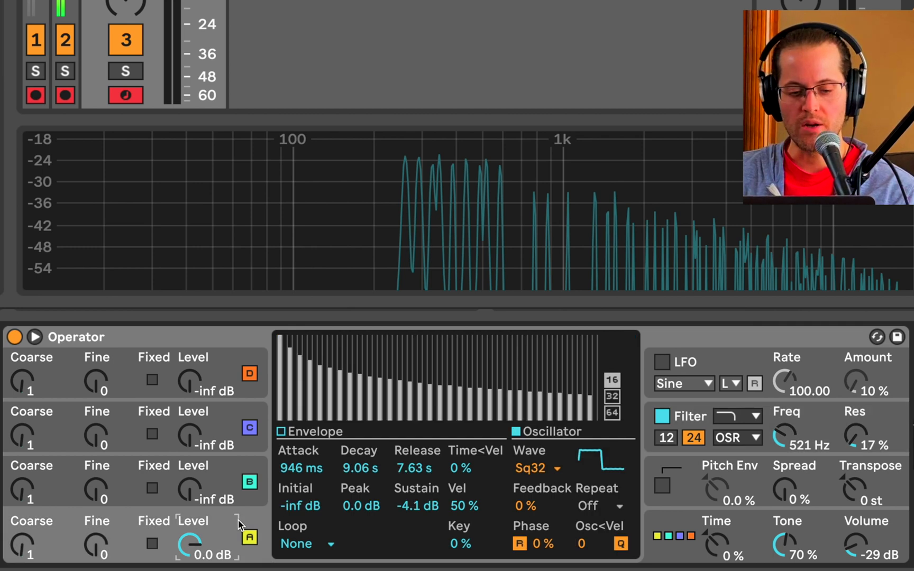
{"action": "left_click", "coordinate": [288, 432]}
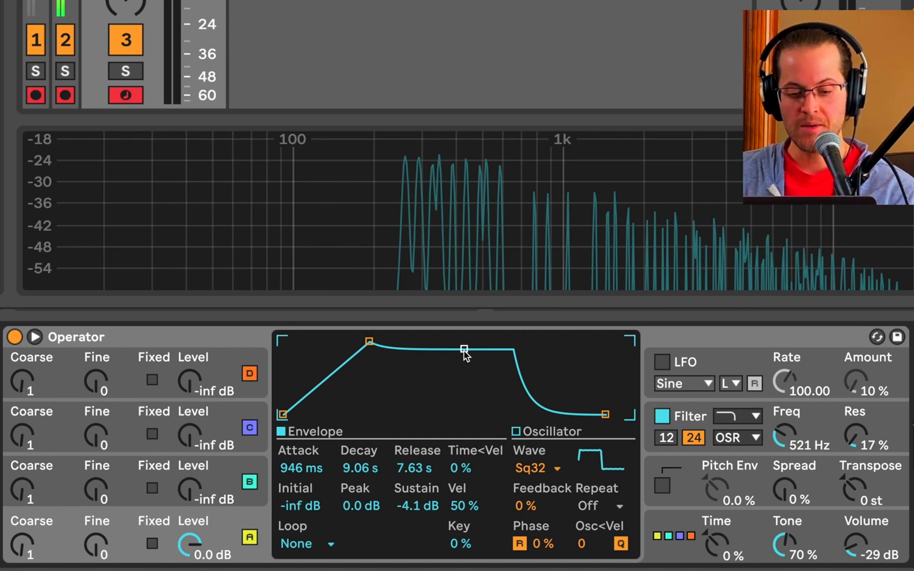
{"action": "left_click", "coordinate": [685, 417]}
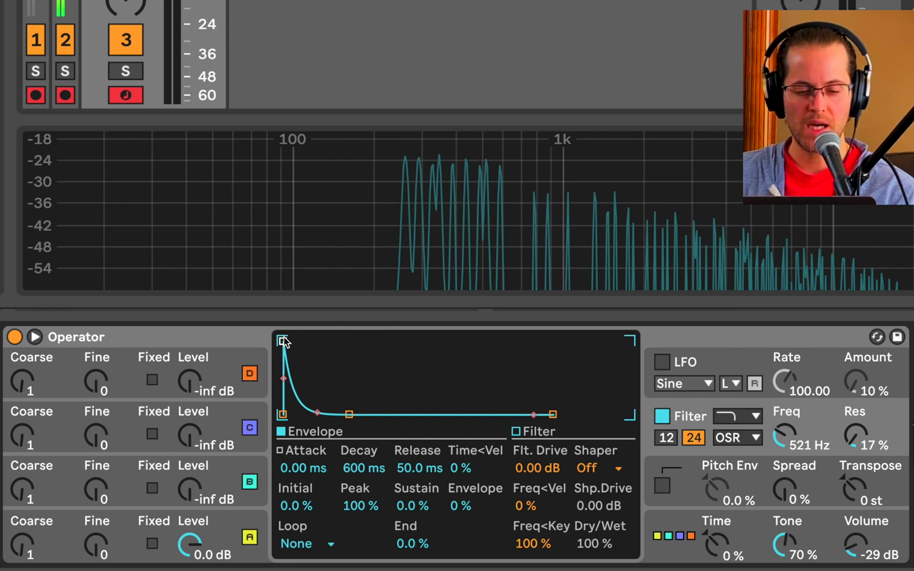
{"action": "left_click_drag", "start_coordinate": [283, 341], "coordinate": [372, 342]}
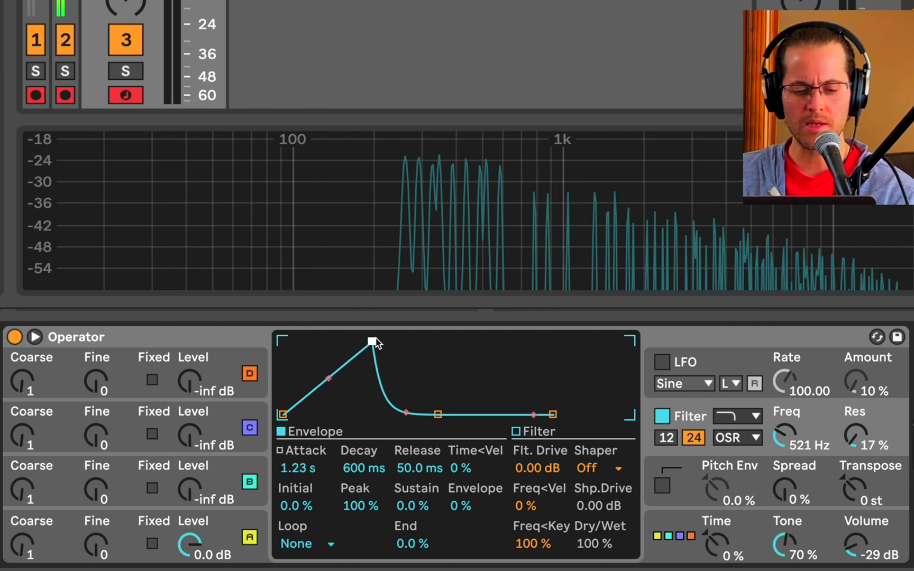
{"action": "left_click_drag", "start_coordinate": [438, 415], "coordinate": [456, 363]}
{"action": "left_click_drag", "start_coordinate": [552, 414], "coordinate": [605, 414]}
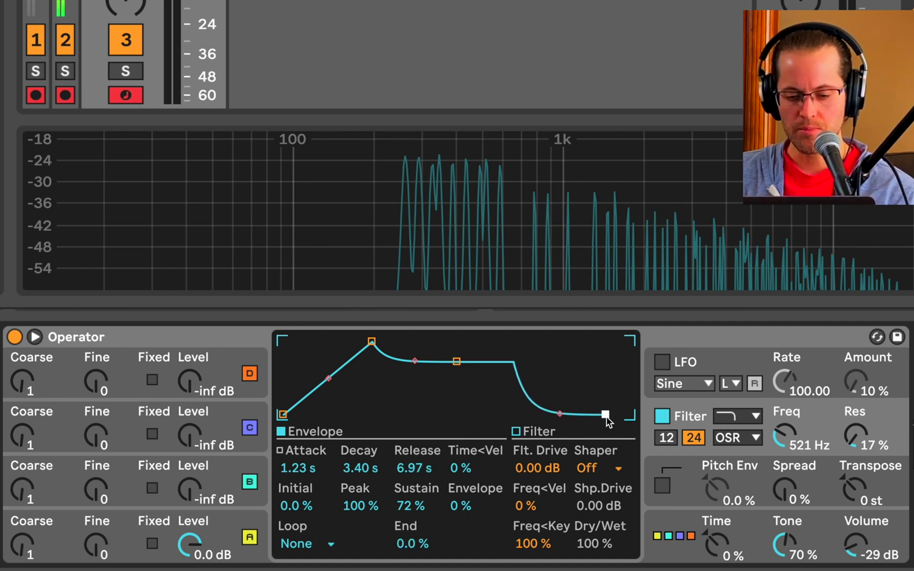
Set the filter's envelope amount to 15% and its frequency to 608 Hz.
{"action": "left_click", "coordinate": [459, 507]}
{"action": "type", "text": "7"}
{"action": "left_click_drag", "start_coordinate": [459, 506], "coordinate": [459, 498]}
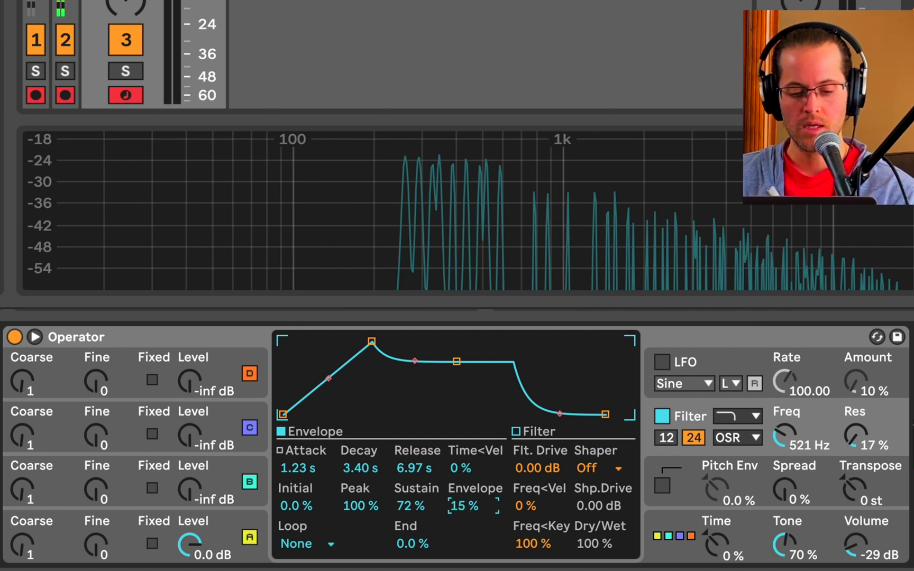
{"action": "left_click_drag", "start_coordinate": [774, 440], "coordinate": [774, 434]}
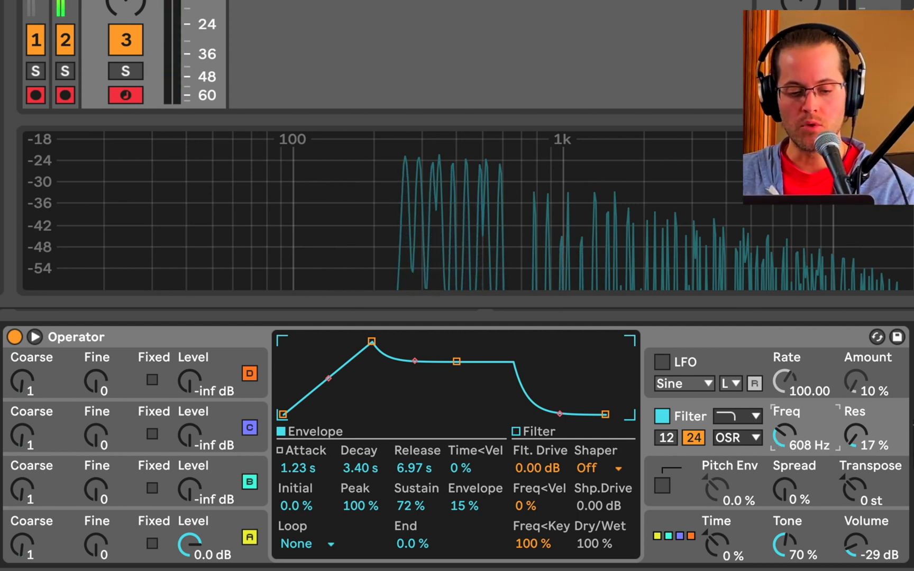
{"action": "left_click", "coordinate": [227, 527]}
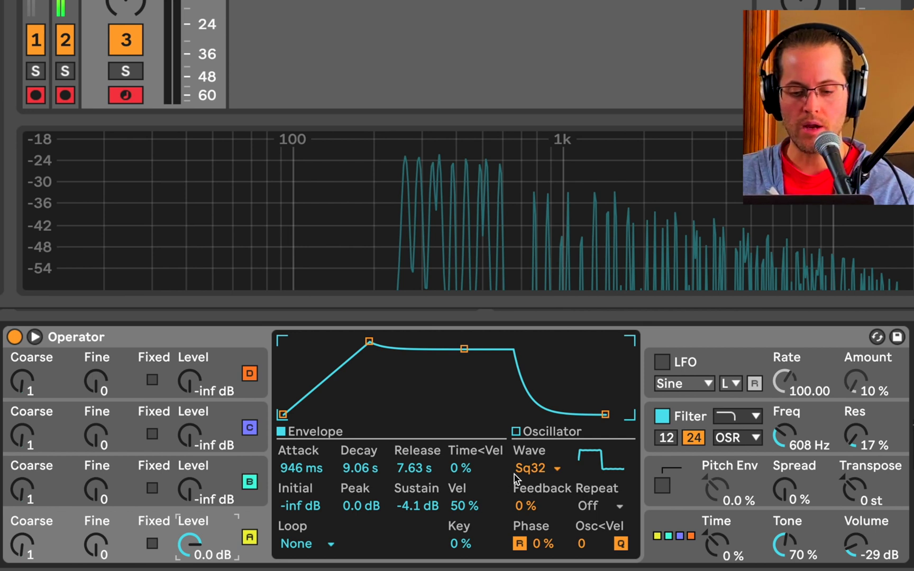
{"action": "left_click", "coordinate": [529, 469]}
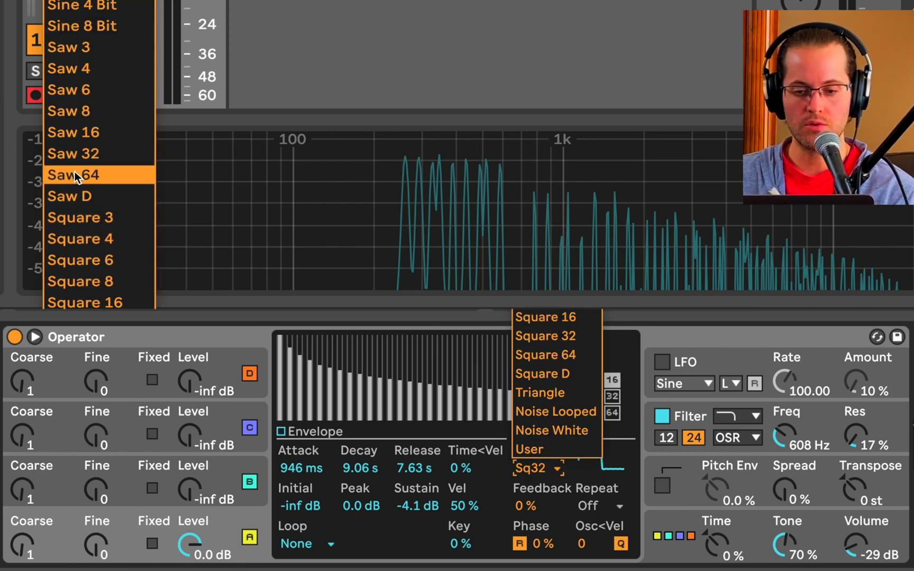
{"action": "left_click", "coordinate": [231, 509]}
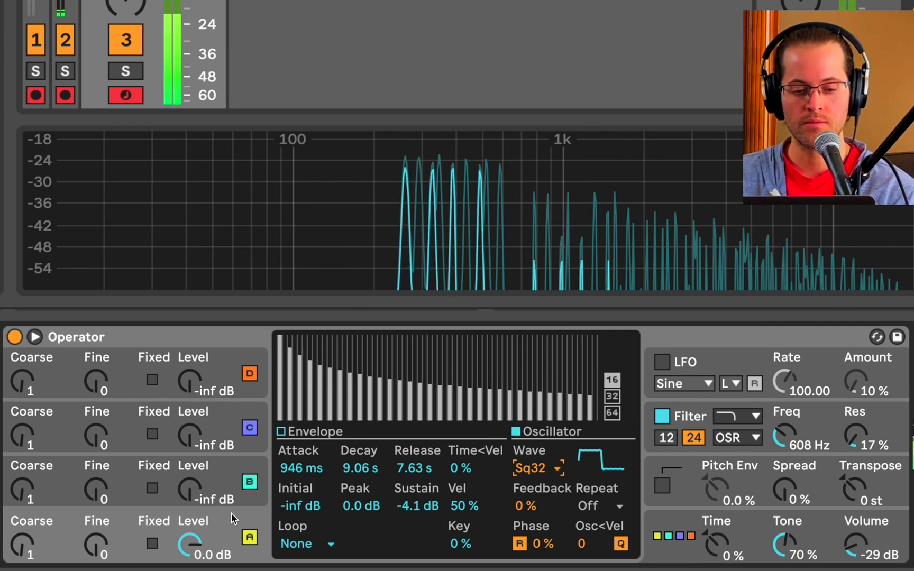
Try the Saw 64 waveform on oscillator A and return it to Square 32.
{"action": "left_click", "coordinate": [517, 468]}
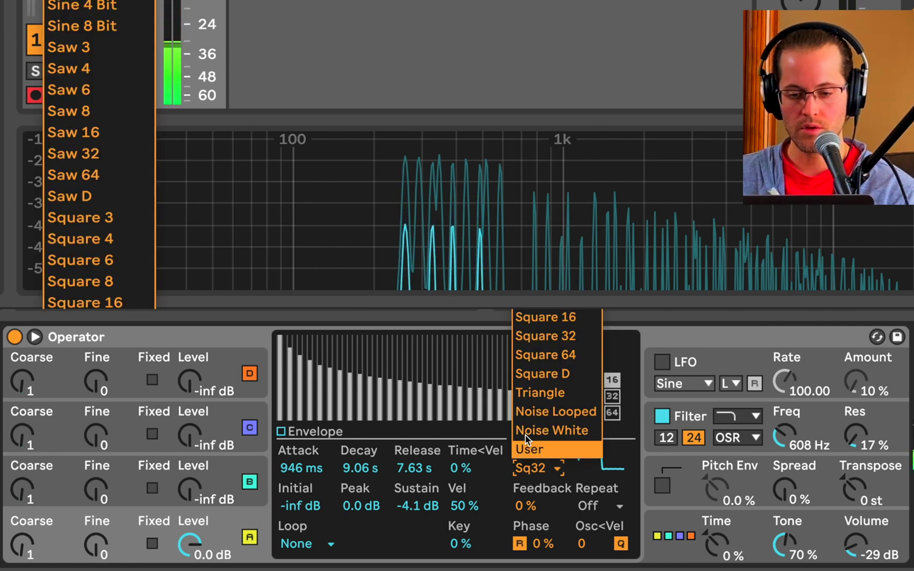
{"action": "left_click", "coordinate": [86, 169]}
{"action": "mouse_move", "coordinate": [86, 169]}
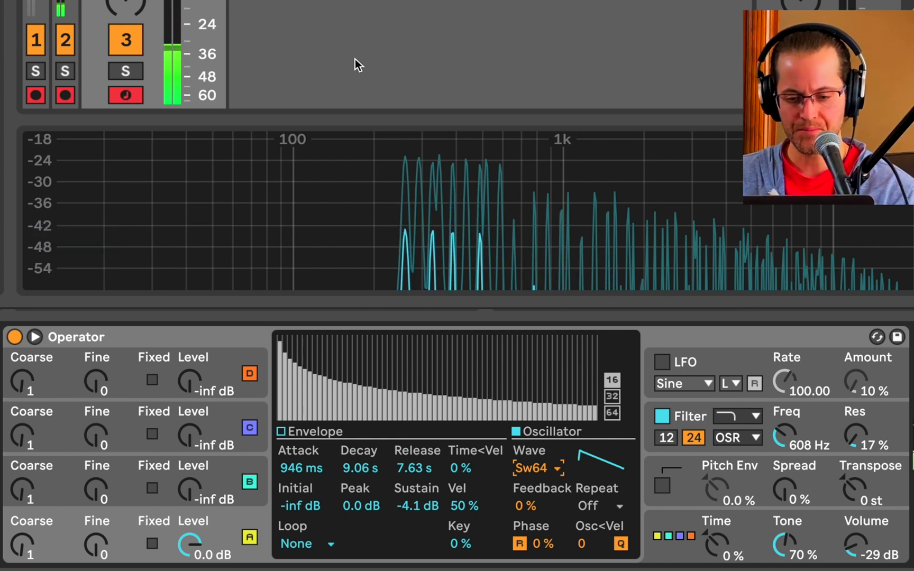
{"action": "left_click", "coordinate": [533, 468]}
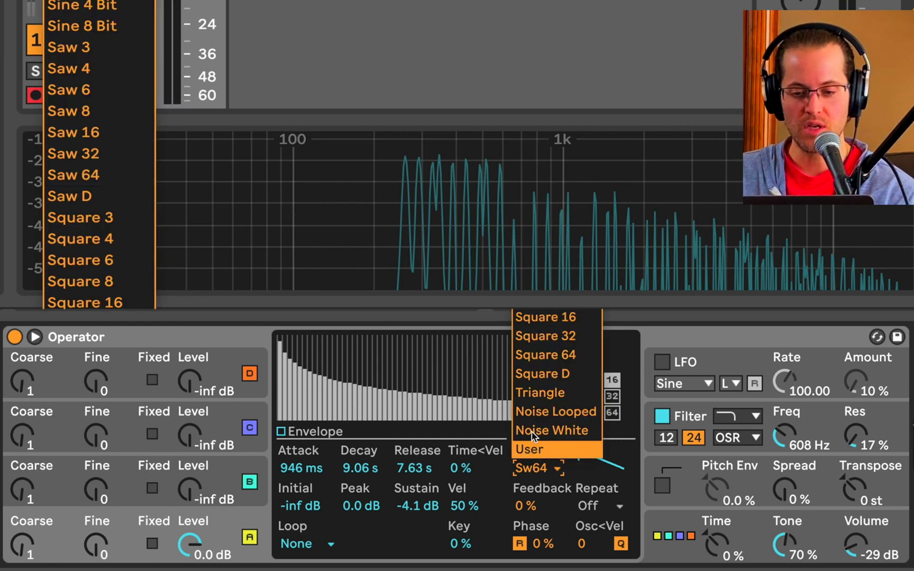
{"action": "left_click", "coordinate": [545, 336]}
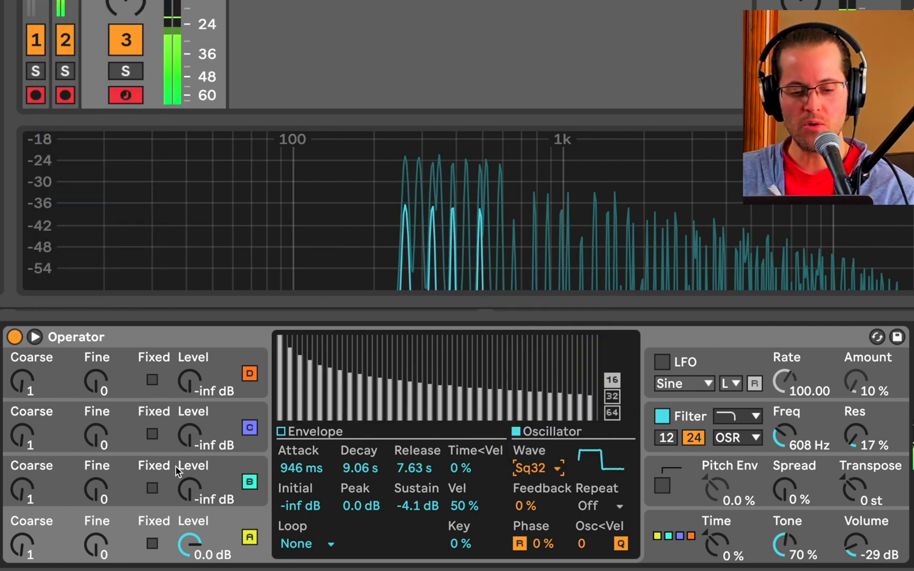
Copy all of oscillator A's settings to oscillator B, including its level, waveform and envelope.
{"action": "left_click", "coordinate": [204, 466]}
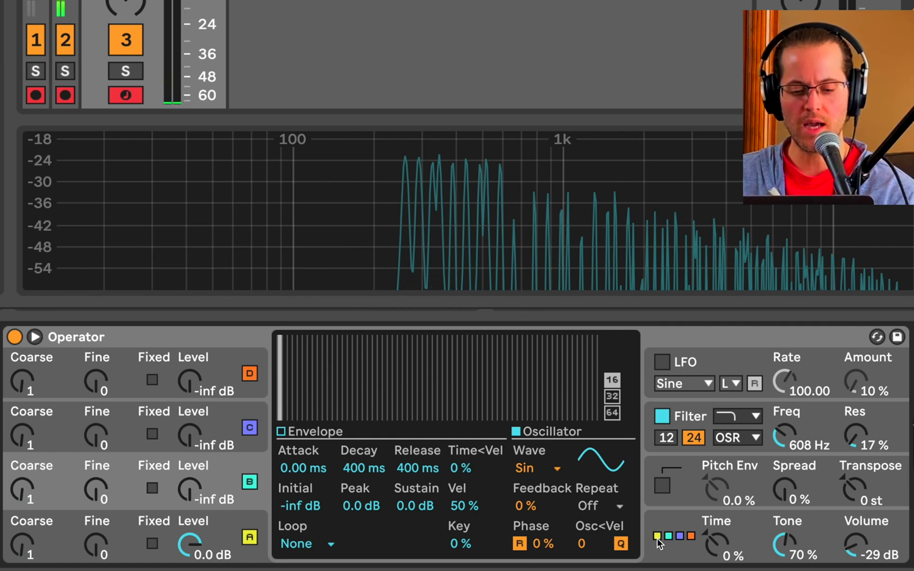
{"action": "left_click", "coordinate": [692, 537]}
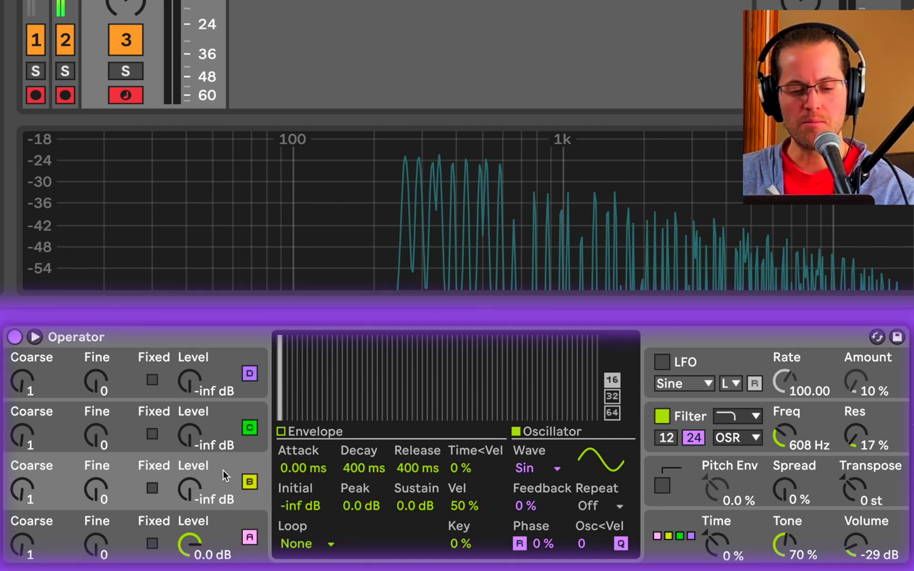
{"action": "left_click", "coordinate": [281, 431]}
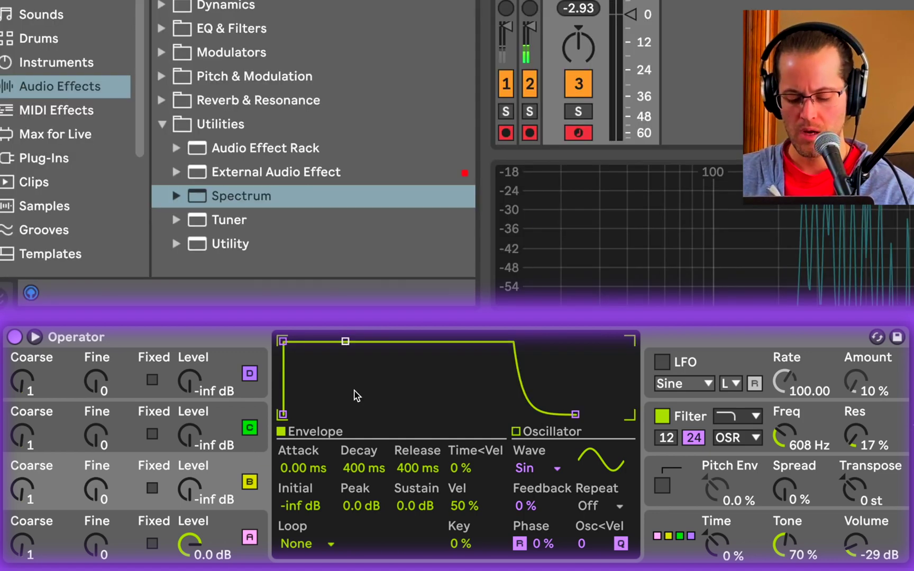
{"action": "right_click", "coordinate": [355, 395]}
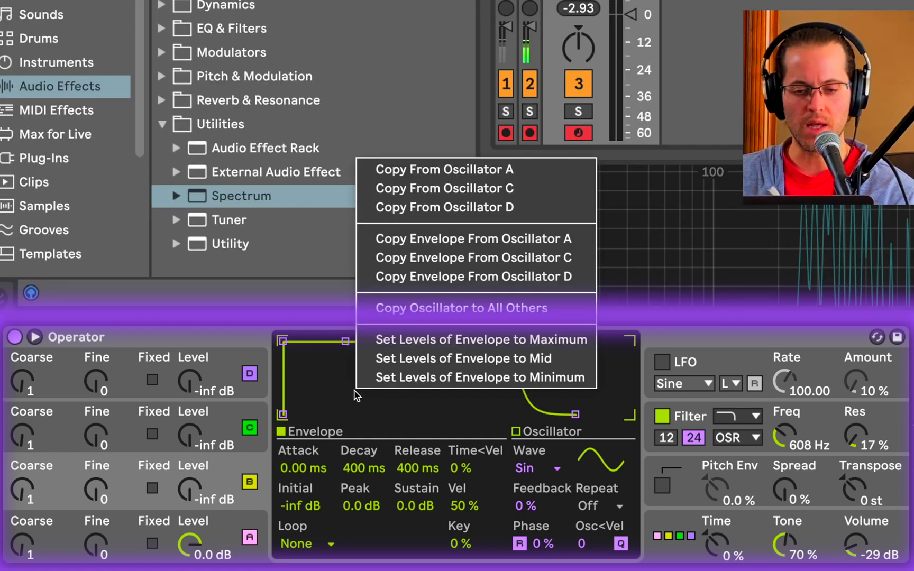
{"action": "left_click", "coordinate": [430, 170]}
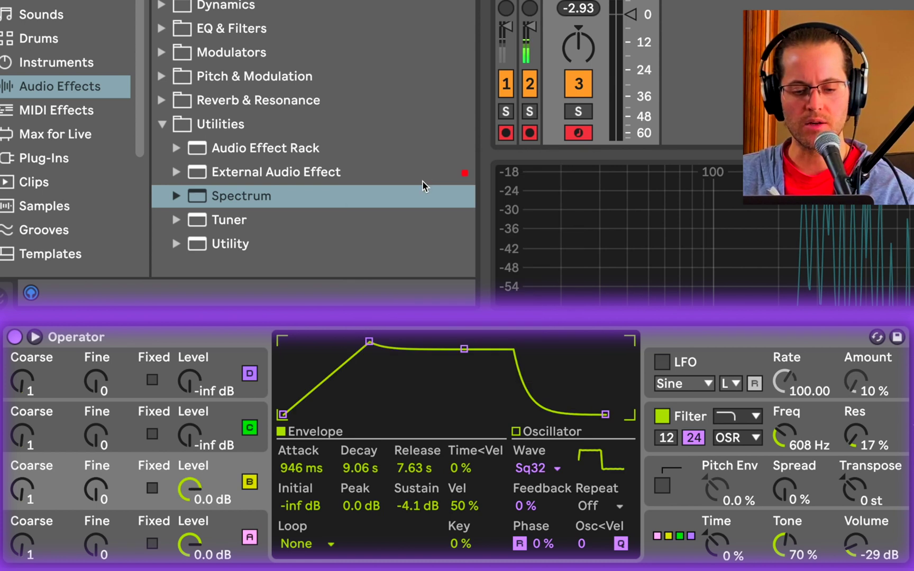
{"action": "left_click", "coordinate": [206, 526]}
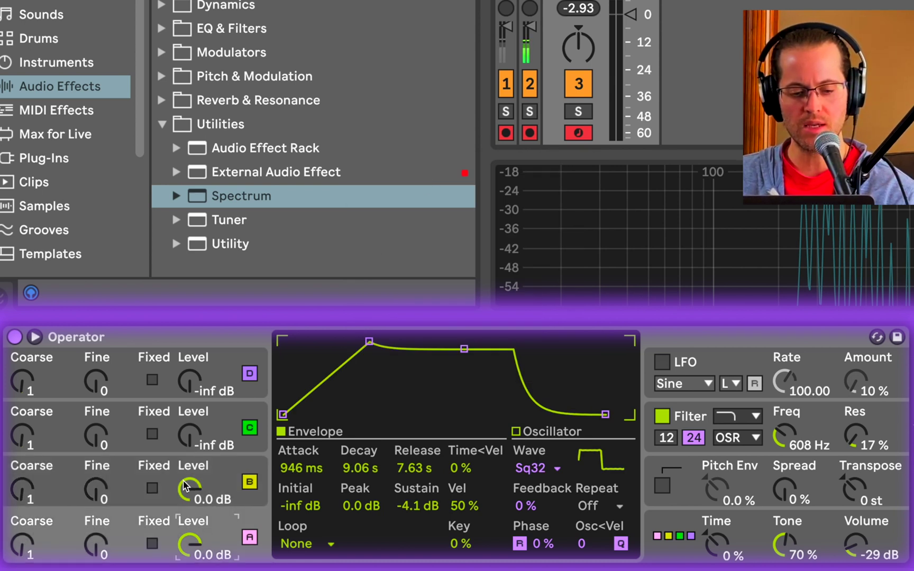
{"action": "left_click", "coordinate": [166, 469]}
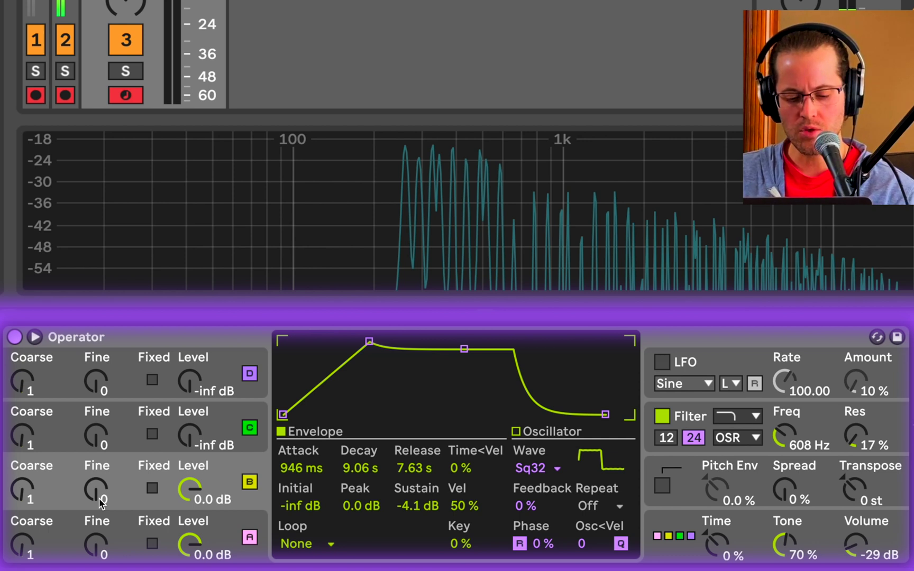
Try oscillator B's fine tuning at 25 and back at 0, and settle on a slight detune of 3.
{"action": "left_click_drag", "start_coordinate": [101, 503], "coordinate": [100, 488]}
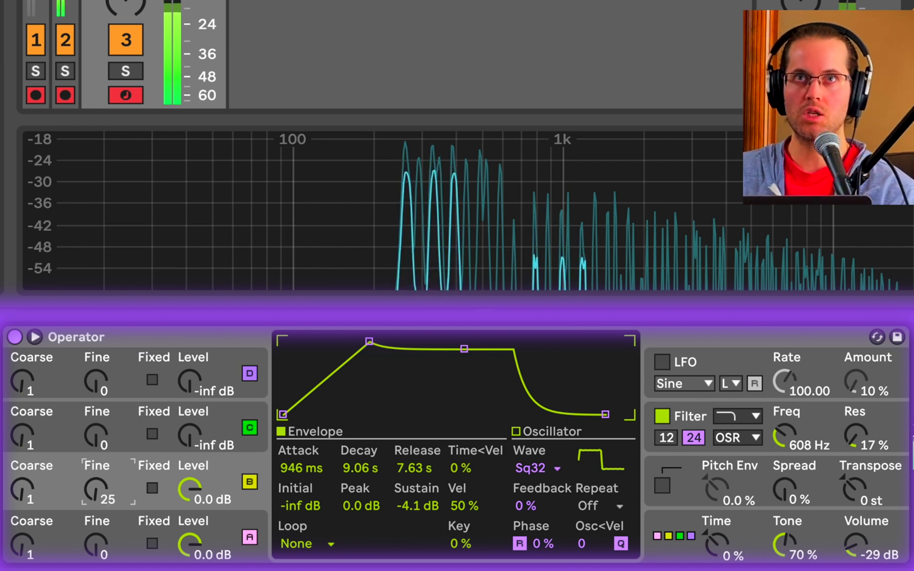
{"action": "left_click_drag", "start_coordinate": [100, 488], "coordinate": [101, 501]}
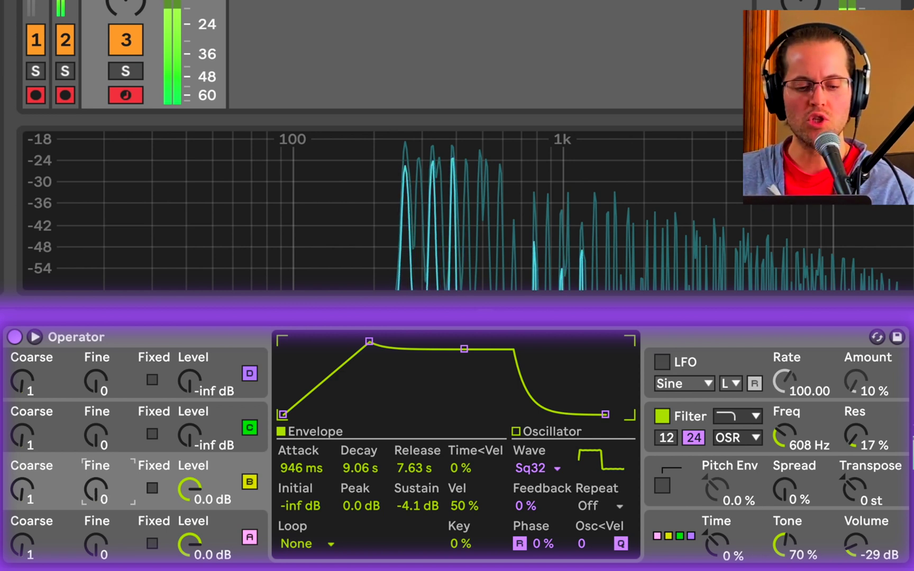
{"action": "scroll", "coordinate": [101, 502], "scroll_direction": "up", "scroll_amount": 1}
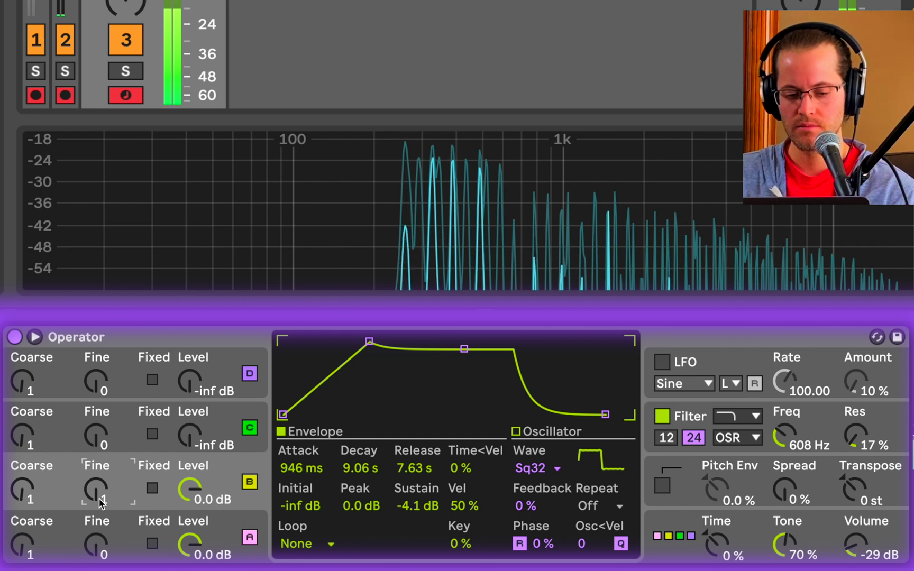
{"action": "scroll", "coordinate": [100, 502], "scroll_direction": "up", "scroll_amount": 2}
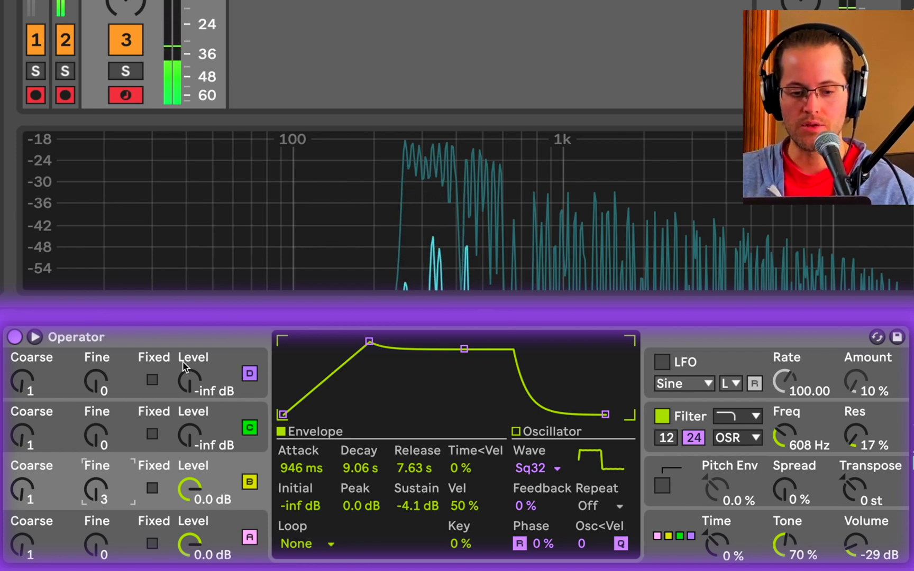
Bring in oscillator C at -6.0 dB with a 15.0 s attack and the Saw 64 waveform.
{"action": "left_click_drag", "start_coordinate": [190, 436], "coordinate": [189, 402]}
{"action": "left_click_drag", "start_coordinate": [296, 473], "coordinate": [296, 428]}
{"action": "left_click", "coordinate": [526, 475]}
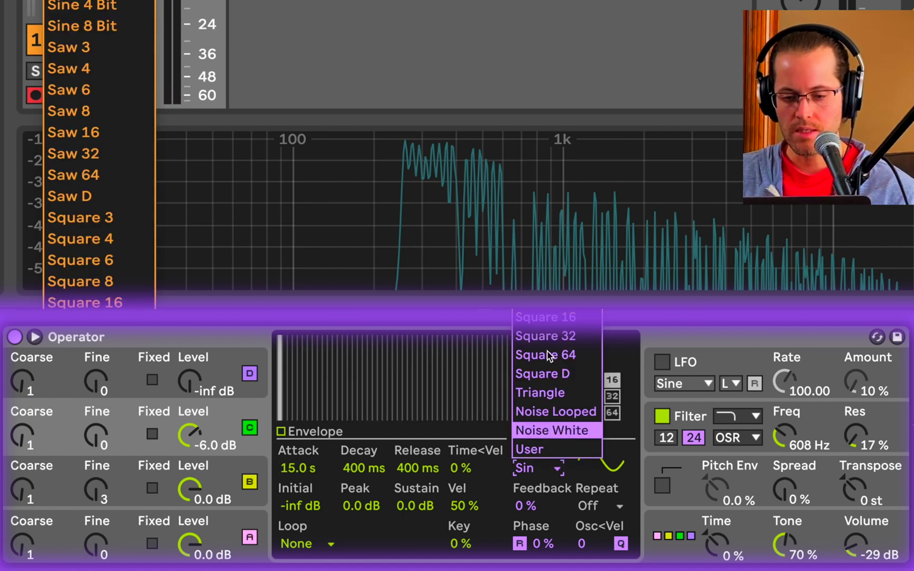
{"action": "left_click", "coordinate": [95, 130]}
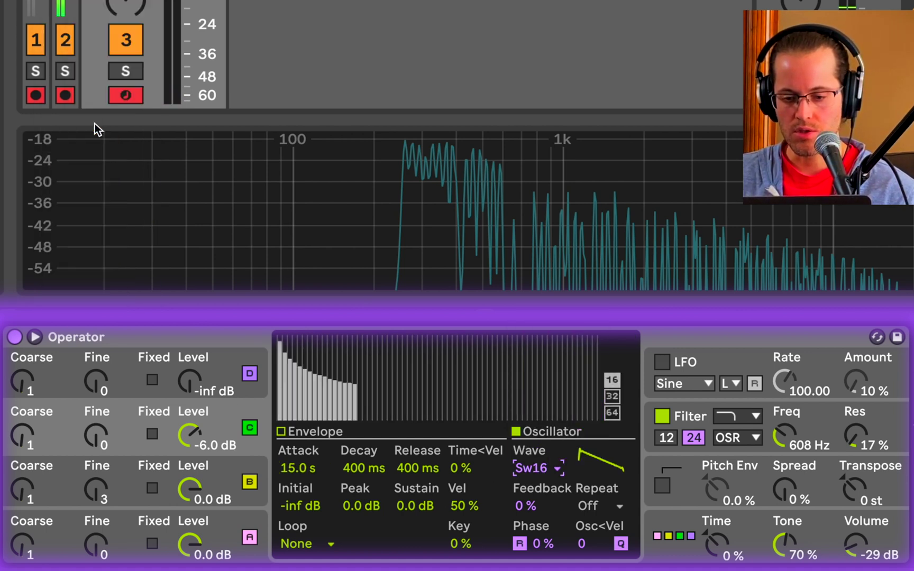
{"action": "left_click", "coordinate": [552, 466]}
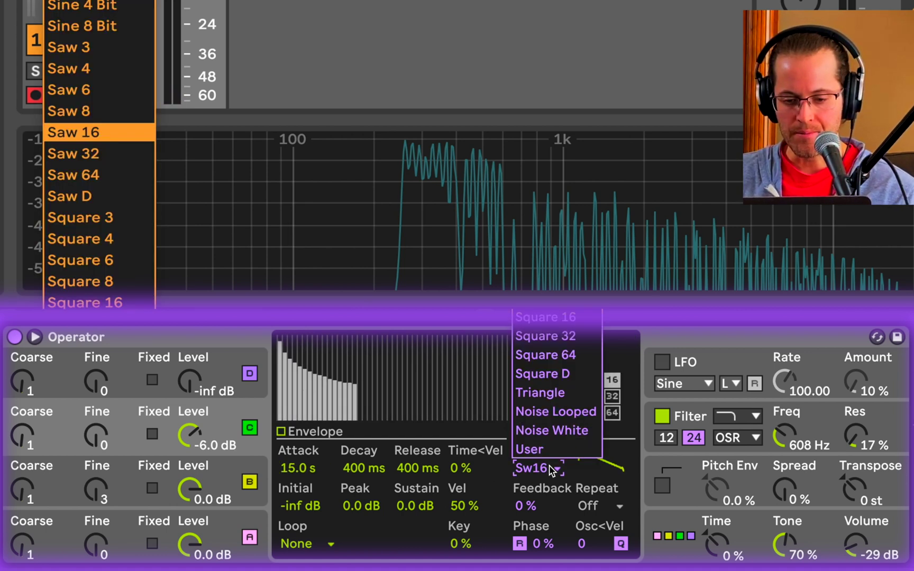
{"action": "left_click", "coordinate": [134, 181]}
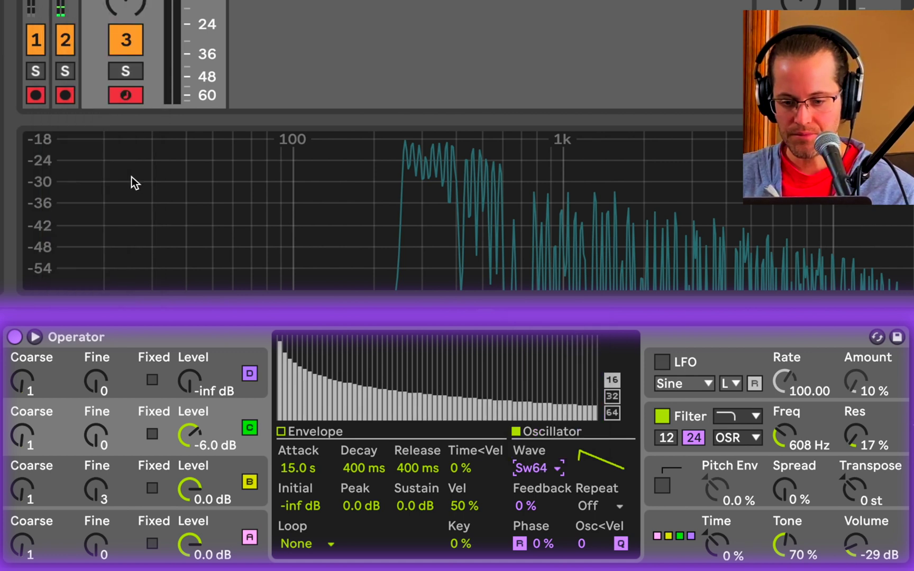
Shape oscillator C's envelope with decay 502 ms, sustain -12 dB and release 19.6 s.
{"action": "left_click", "coordinate": [289, 432]}
{"action": "left_click_drag", "start_coordinate": [458, 340], "coordinate": [459, 362]}
{"action": "left_click_drag", "start_coordinate": [423, 471], "coordinate": [423, 439]}
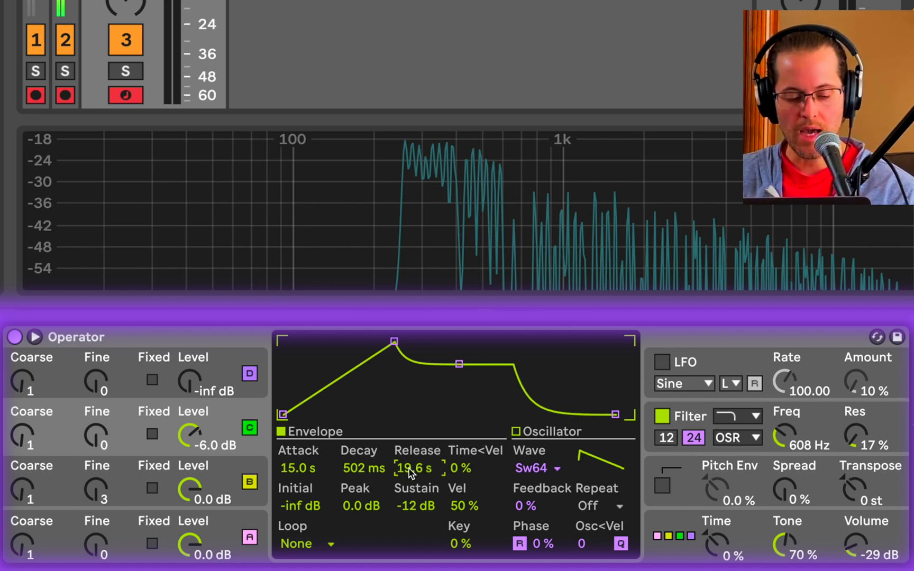
{"action": "left_click", "coordinate": [16, 436]}
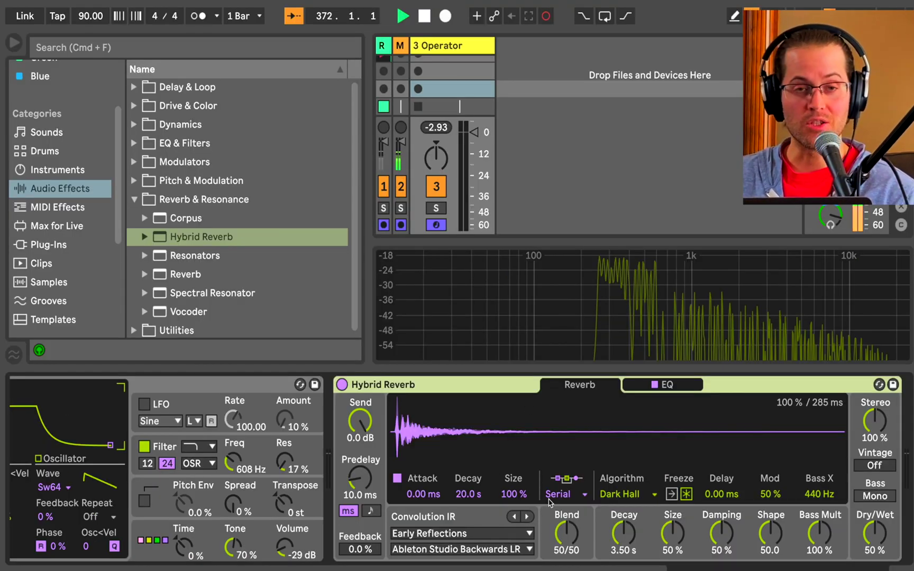
Configure Hybrid Reverb with Parallel routing, 48% dry/wet, mono bass enabled and a 13.0 s algorithm decay.
{"action": "left_click", "coordinate": [557, 496]}
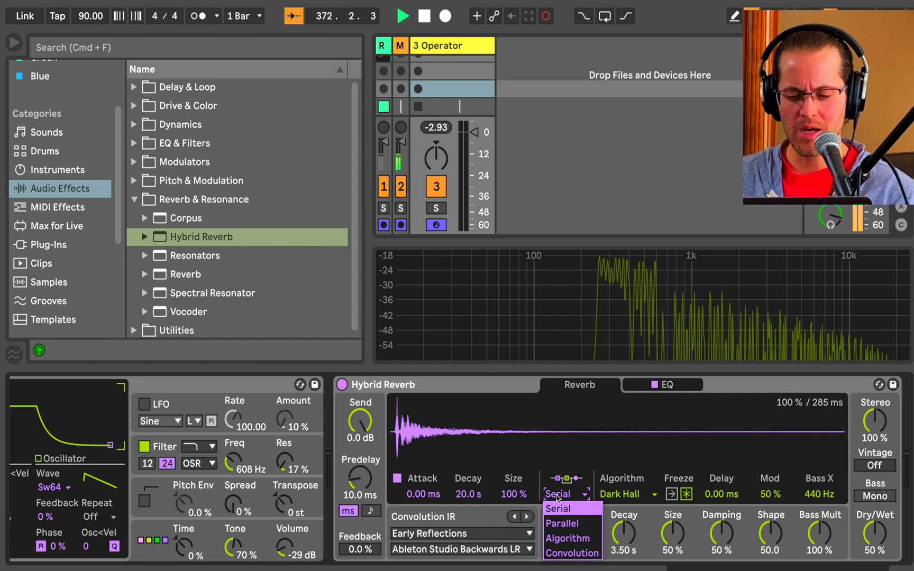
{"action": "left_click", "coordinate": [562, 524]}
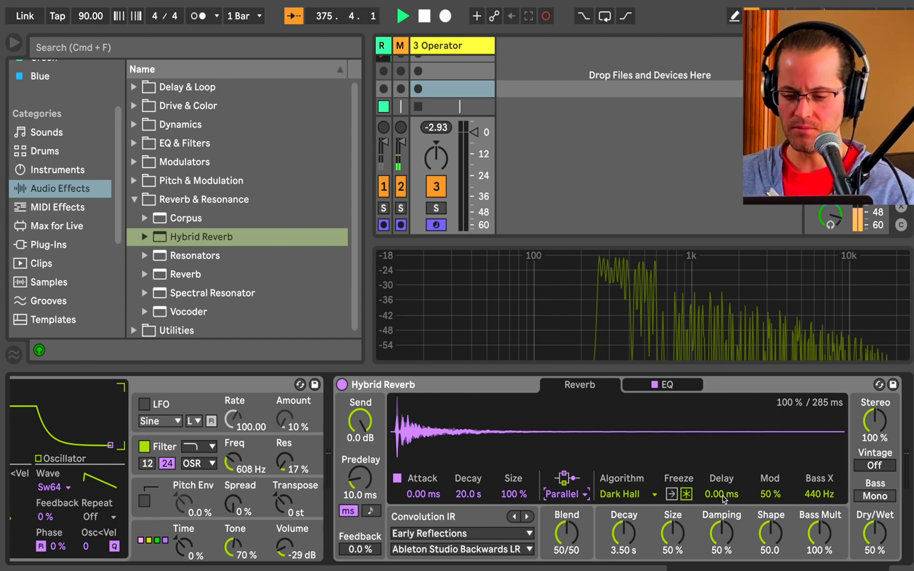
{"action": "left_click", "coordinate": [686, 494]}
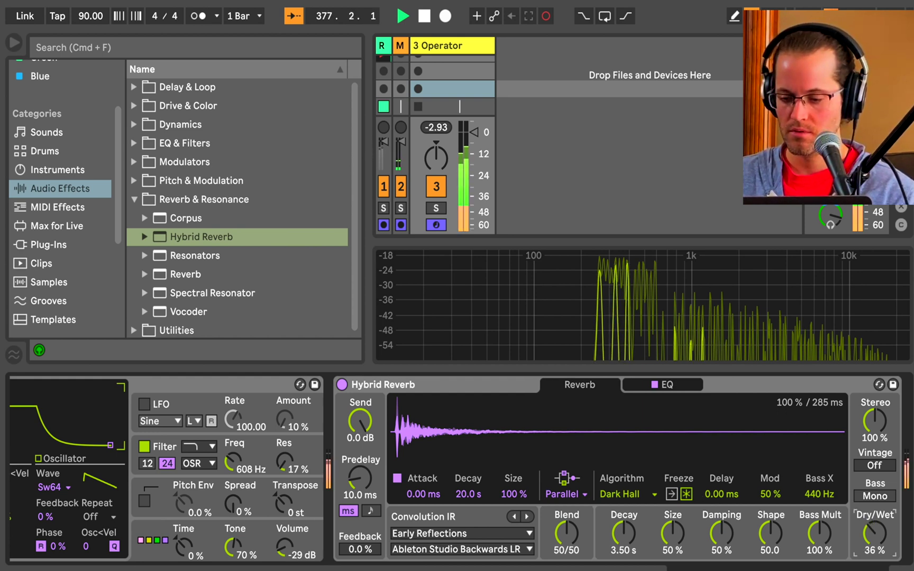
{"action": "left_click_drag", "start_coordinate": [871, 525], "coordinate": [874, 533]}
{"action": "left_click", "coordinate": [875, 496]}
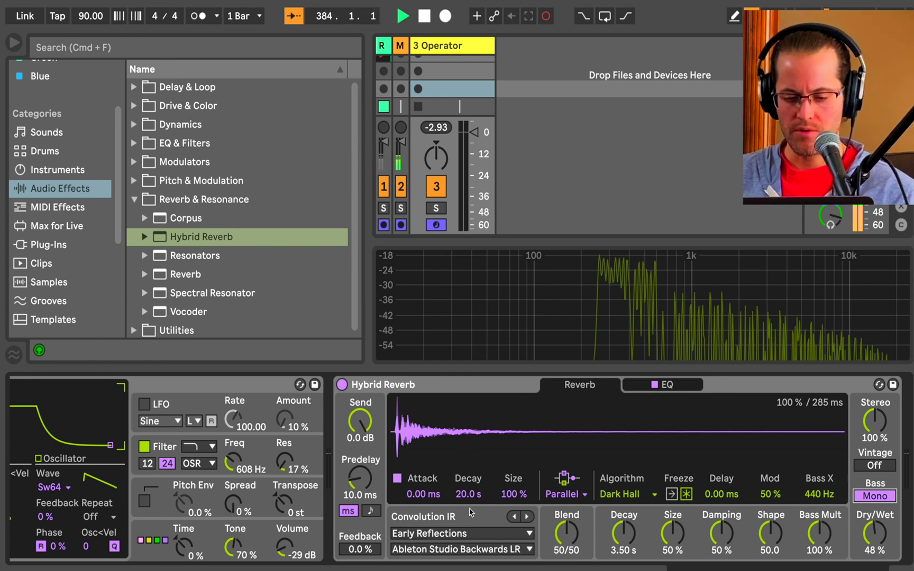
{"action": "left_click_drag", "start_coordinate": [633, 546], "coordinate": [633, 529]}
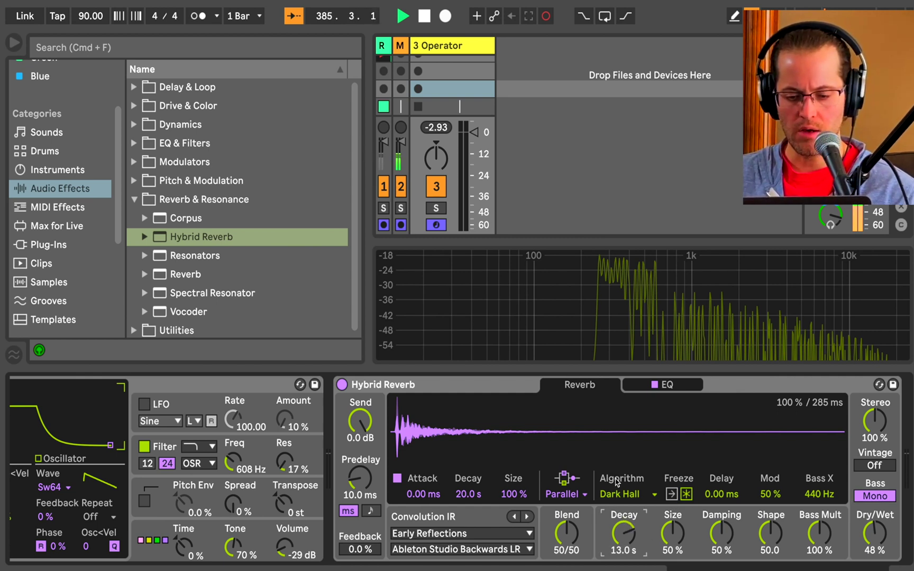
Load the Large Bunker impulse response from the Bigger Spaces category as Hybrid Reverb's convolution IR.
{"action": "left_click", "coordinate": [486, 534]}
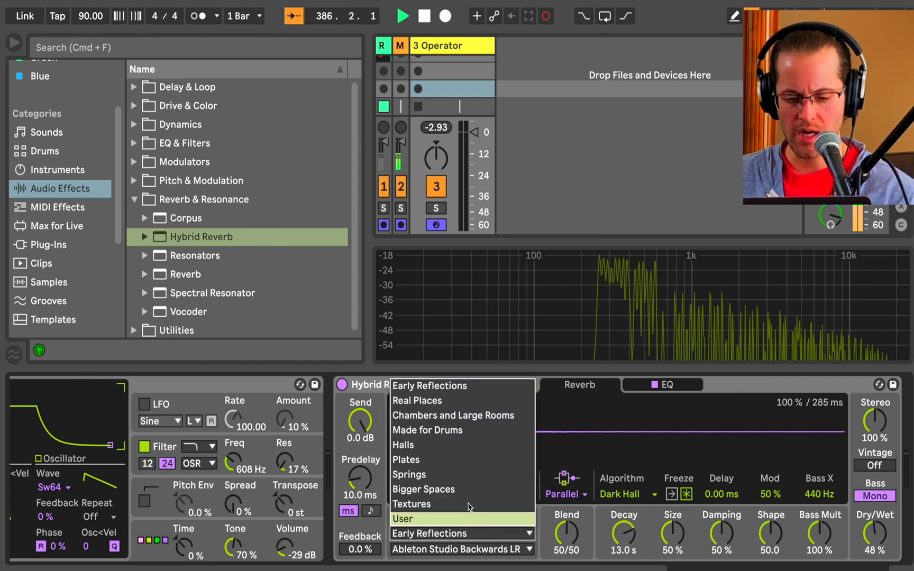
{"action": "left_click", "coordinate": [430, 491]}
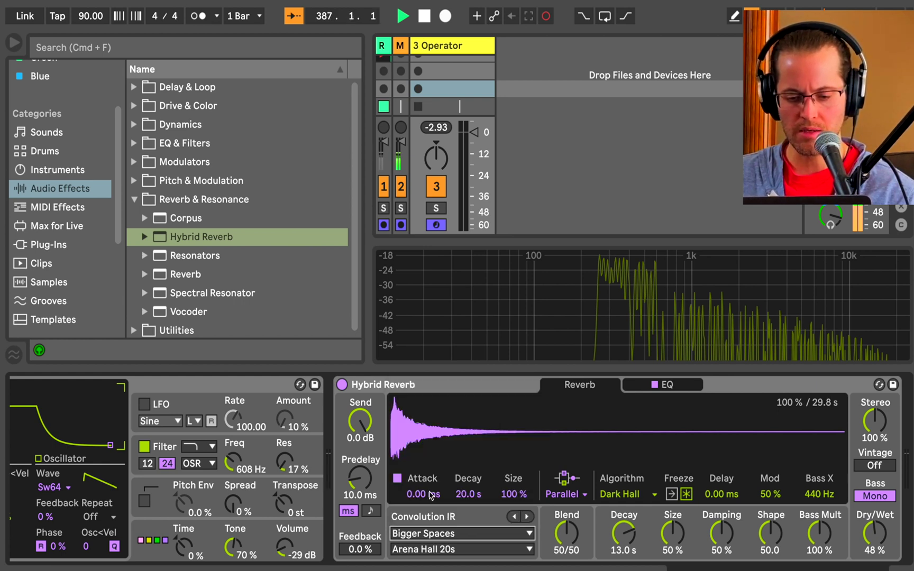
{"action": "left_click", "coordinate": [450, 550]}
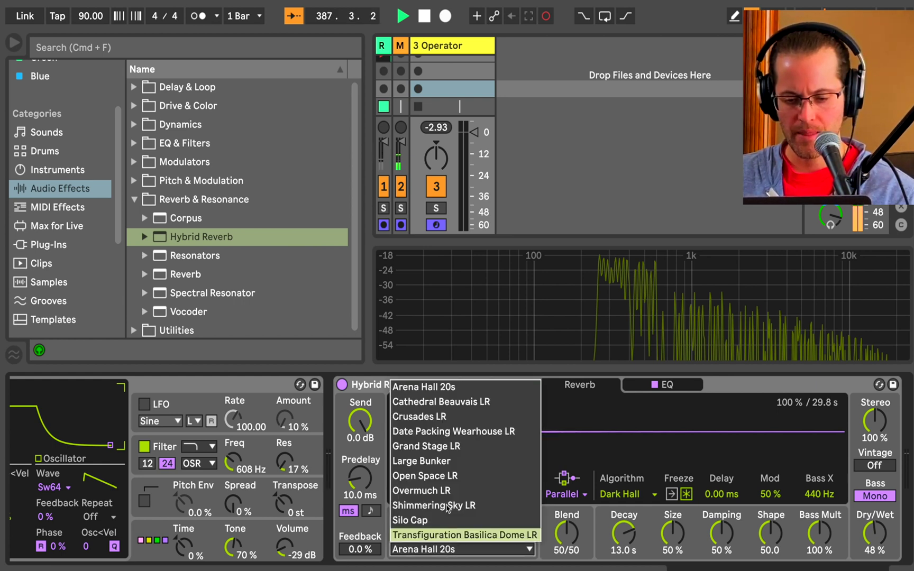
{"action": "left_click", "coordinate": [443, 462]}
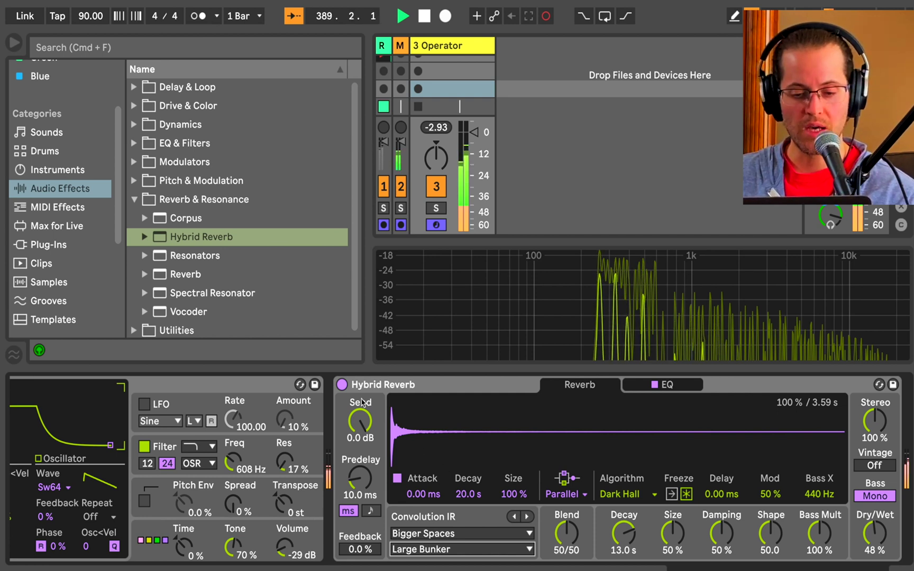
Compare the sound with Hybrid Reverb bypassed and active, and lower its dry/wet to 44%.
{"action": "left_click", "coordinate": [342, 385]}
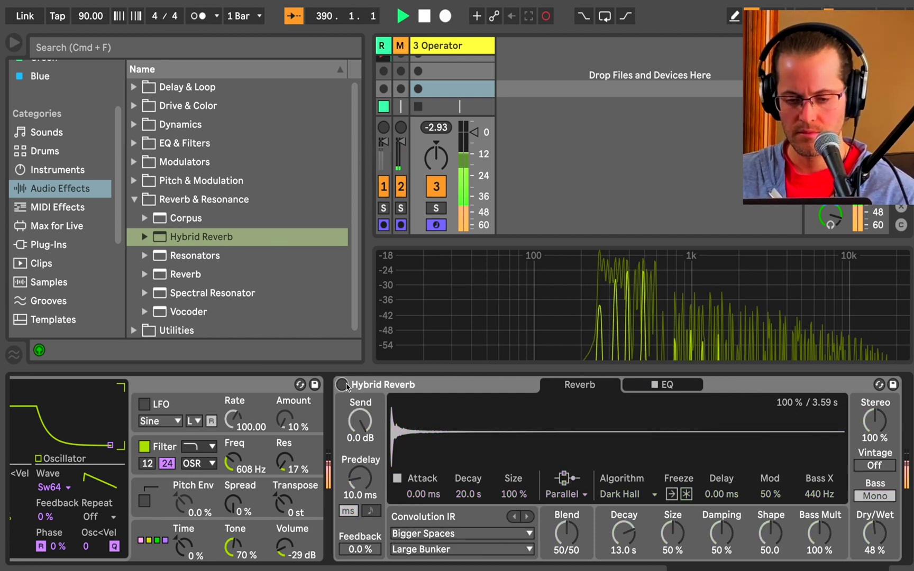
{"action": "left_click", "coordinate": [343, 384]}
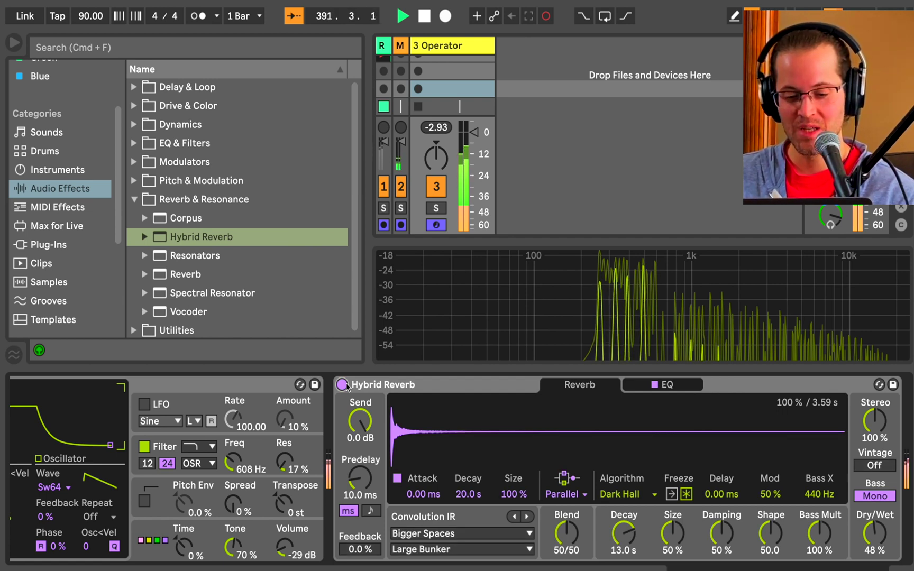
{"action": "left_click_drag", "start_coordinate": [874, 533], "coordinate": [874, 541]}
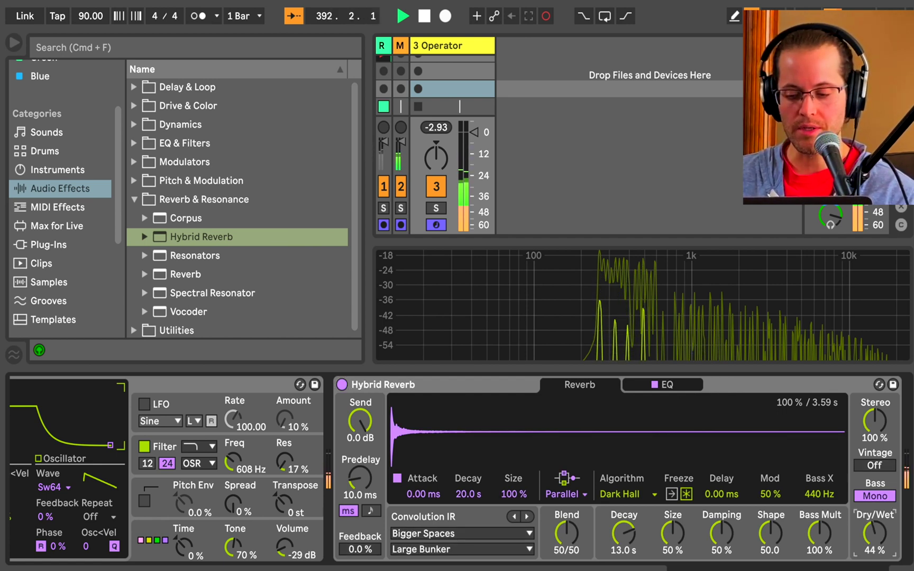
Collapse Hybrid Reverb and insert the Delay effect from Delay & Loop between it and Spectrum.
{"action": "double_click", "coordinate": [386, 384]}
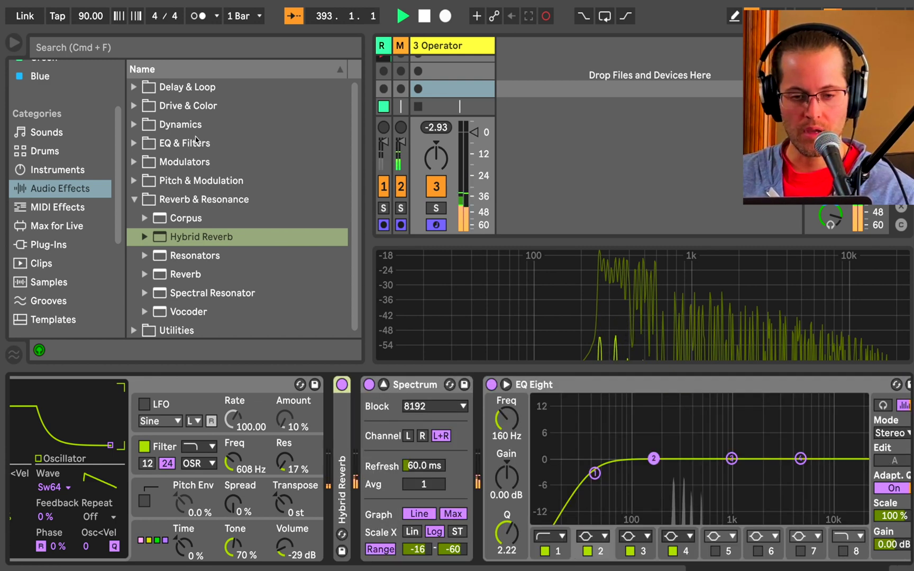
{"action": "left_click", "coordinate": [135, 87]}
{"action": "mouse_move", "coordinate": [174, 124]}
{"action": "left_mouse_down"}
{"action": "mouse_move", "coordinate": [298, 339]}
{"action": "mouse_move", "coordinate": [352, 392]}
{"action": "left_mouse_up"}
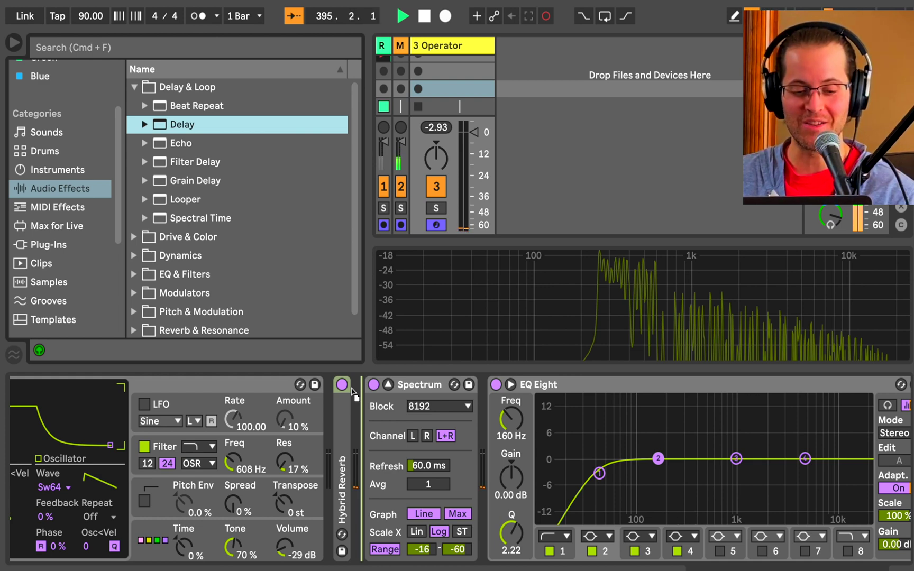
Insert Delay and configure it with a 1.16 kHz filter of width 4.41, 39% dry/wet and 62% feedback.
{"action": "left_click_drag", "start_coordinate": [350, 387], "coordinate": [352, 390]}
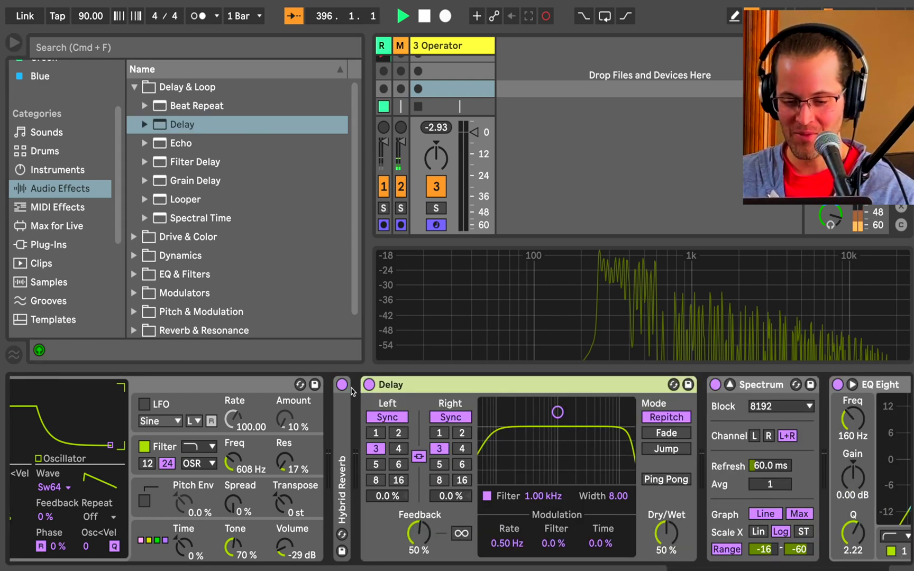
{"action": "left_click_drag", "start_coordinate": [558, 412], "coordinate": [558, 436]}
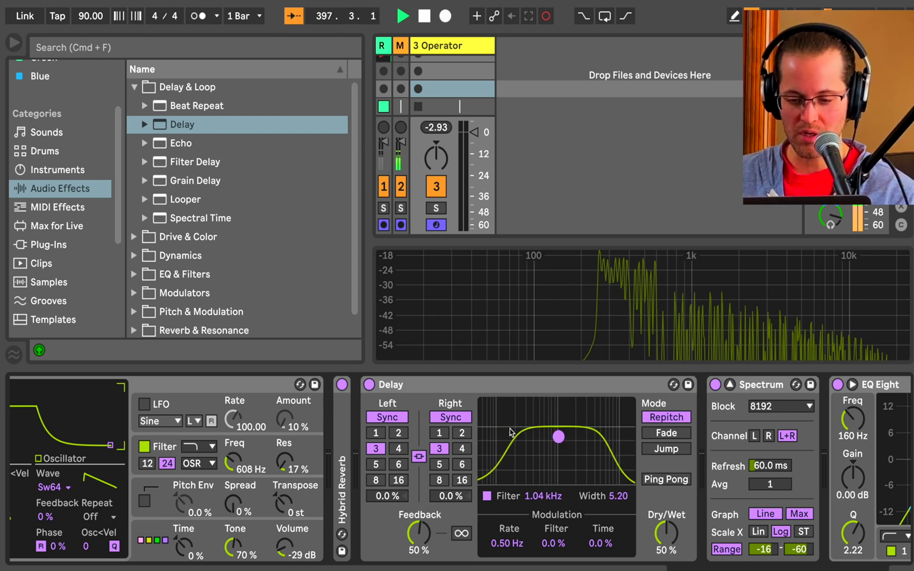
{"action": "left_click_drag", "start_coordinate": [622, 447], "coordinate": [561, 443]}
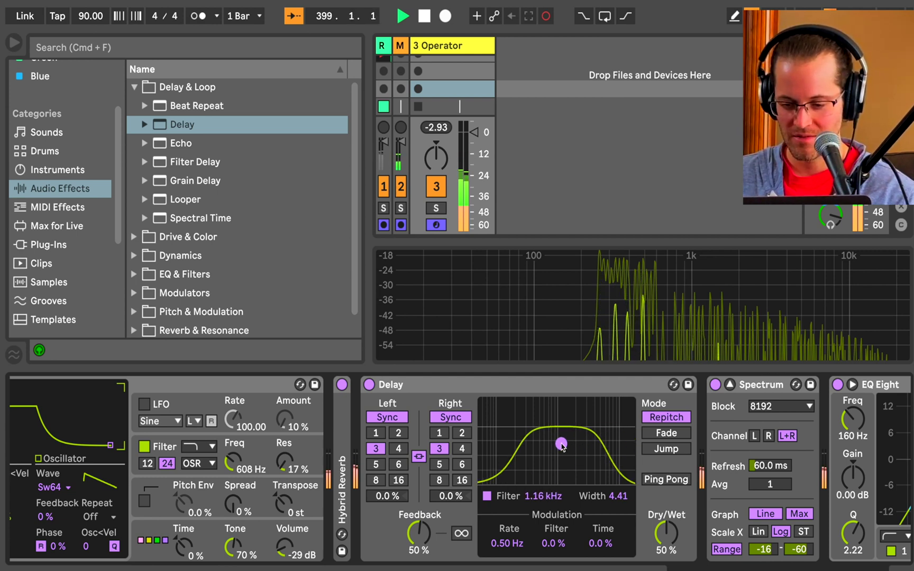
{"action": "left_click_drag", "start_coordinate": [666, 533], "coordinate": [666, 538]}
{"action": "left_click_drag", "start_coordinate": [417, 533], "coordinate": [418, 527]}
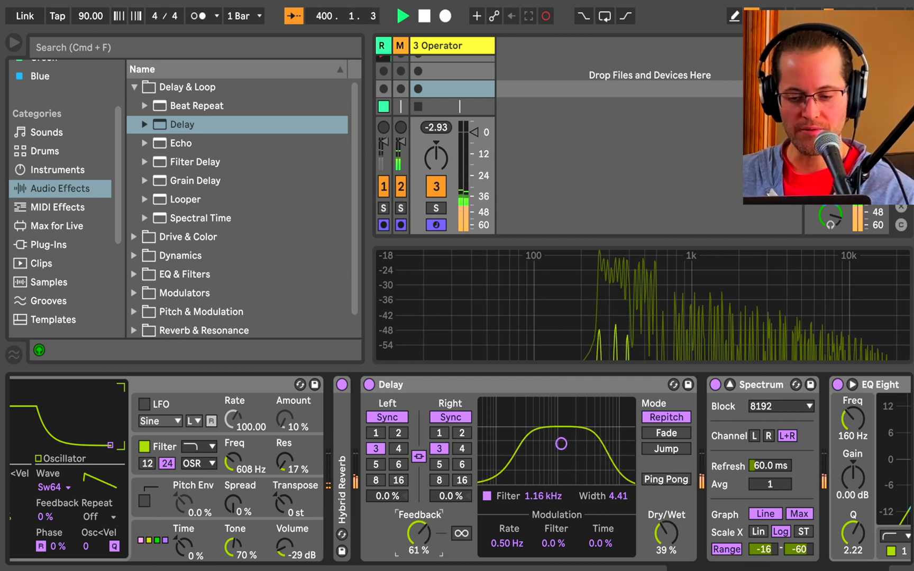
Unlink the Delay's channels with the right time at 2 sixteenths, and place the collapsed Delay ahead of Hybrid Reverb.
{"action": "left_click", "coordinate": [419, 456]}
{"action": "left_click", "coordinate": [462, 433]}
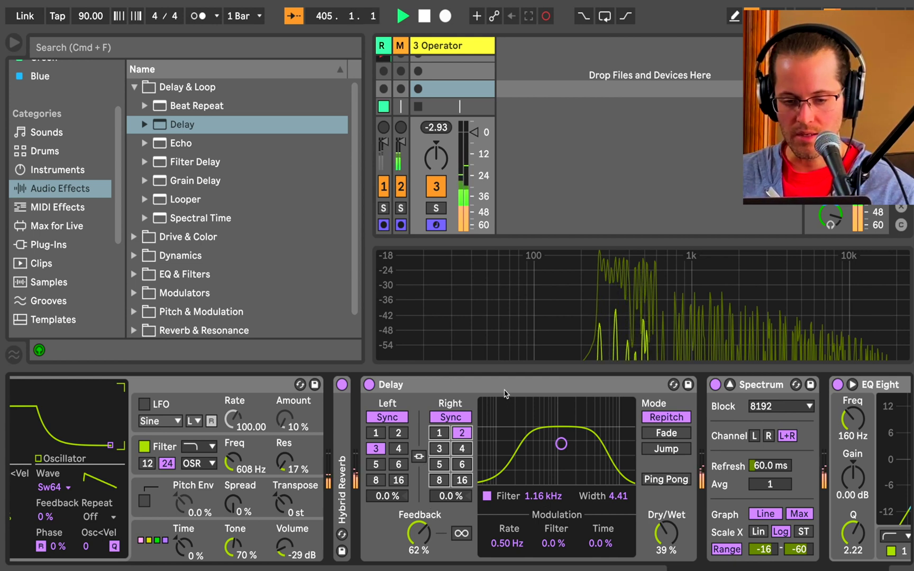
{"action": "left_click_drag", "start_coordinate": [495, 381], "coordinate": [329, 390]}
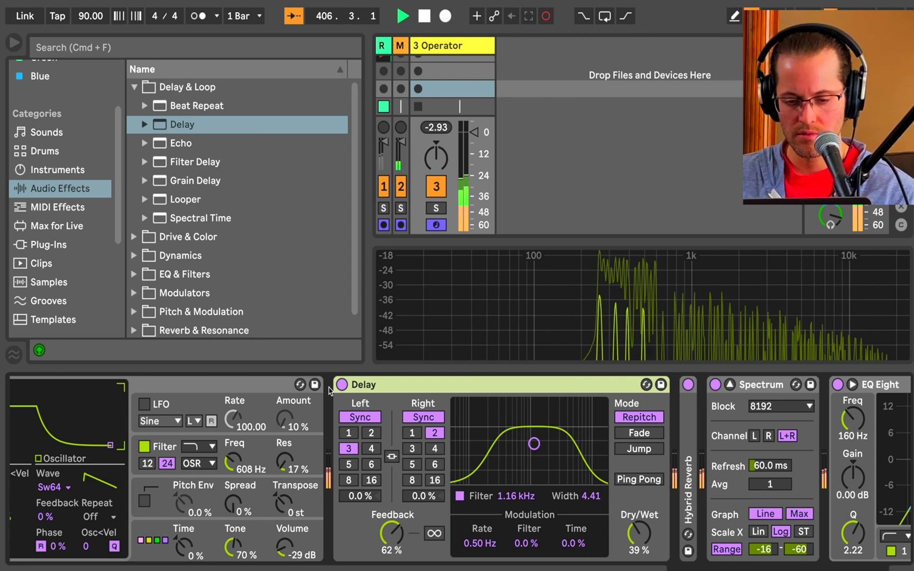
{"action": "double_click", "coordinate": [359, 385]}
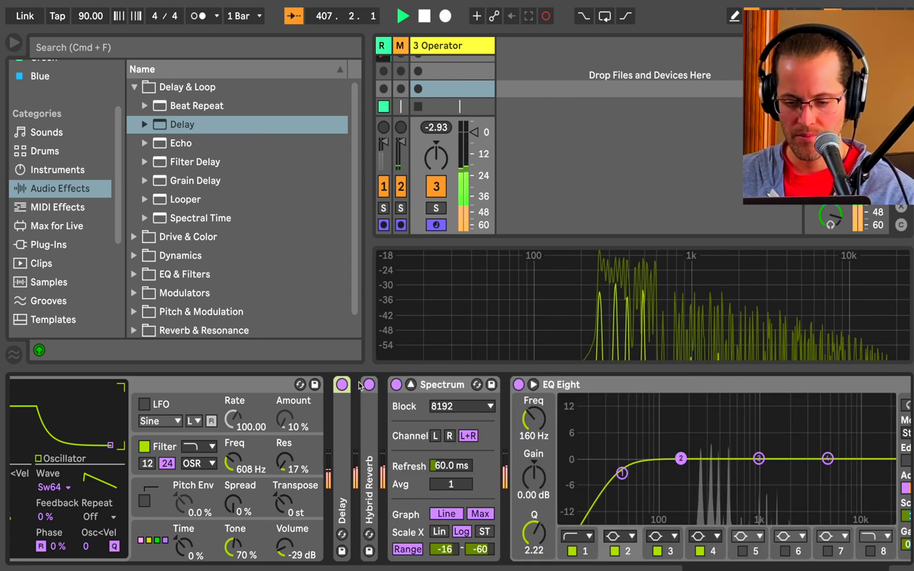
Enable Operator's built-in LFO with a 33.6 ms attack and 2.49 s release, and turn off its retrigger.
{"action": "left_click", "coordinate": [143, 407]}
{"action": "left_click", "coordinate": [144, 405]}
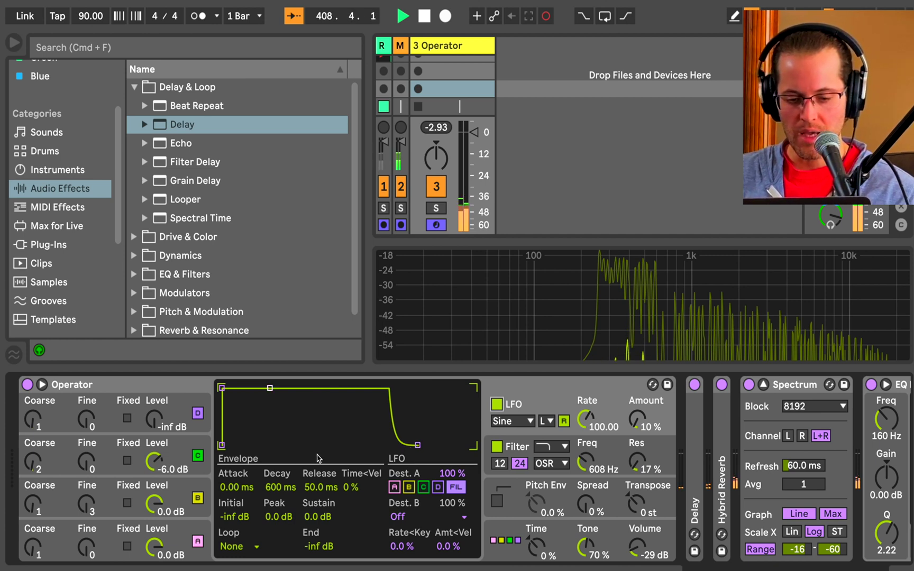
{"action": "left_click_drag", "start_coordinate": [248, 491], "coordinate": [249, 468]}
{"action": "left_click_drag", "start_coordinate": [317, 493], "coordinate": [317, 462]}
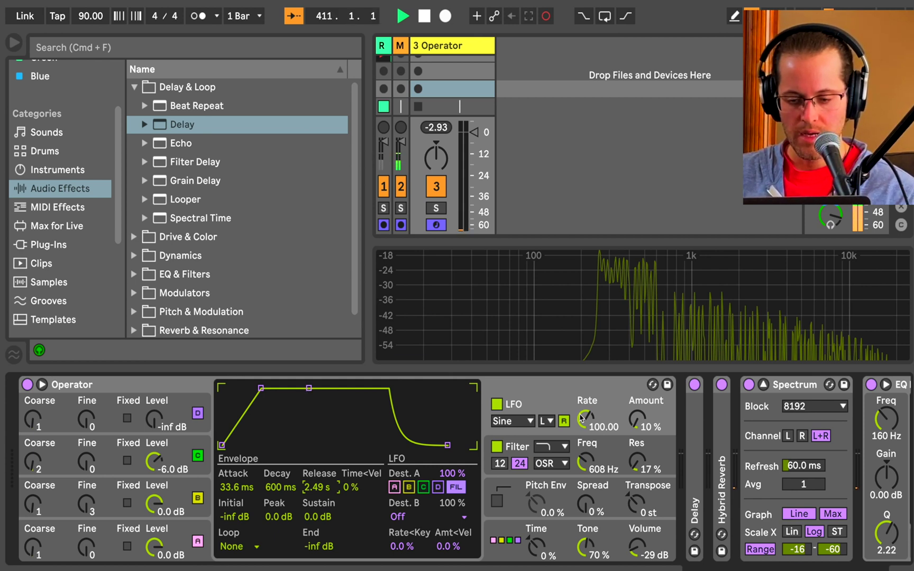
{"action": "left_click", "coordinate": [564, 422]}
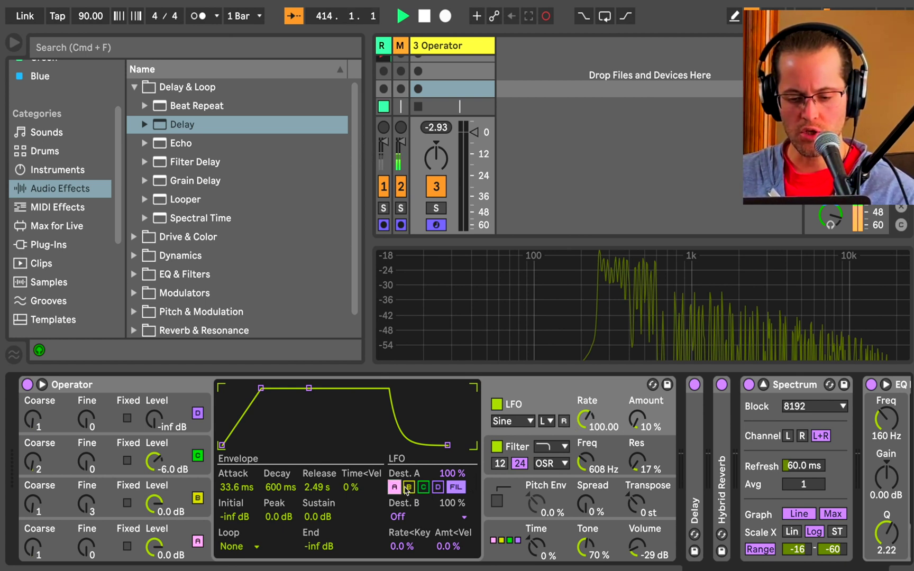
Try routing the LFO to oscillators A through D, and restore the filter as its only Dest. A target.
{"action": "left_click", "coordinate": [423, 487]}
{"action": "left_click", "coordinate": [438, 487]}
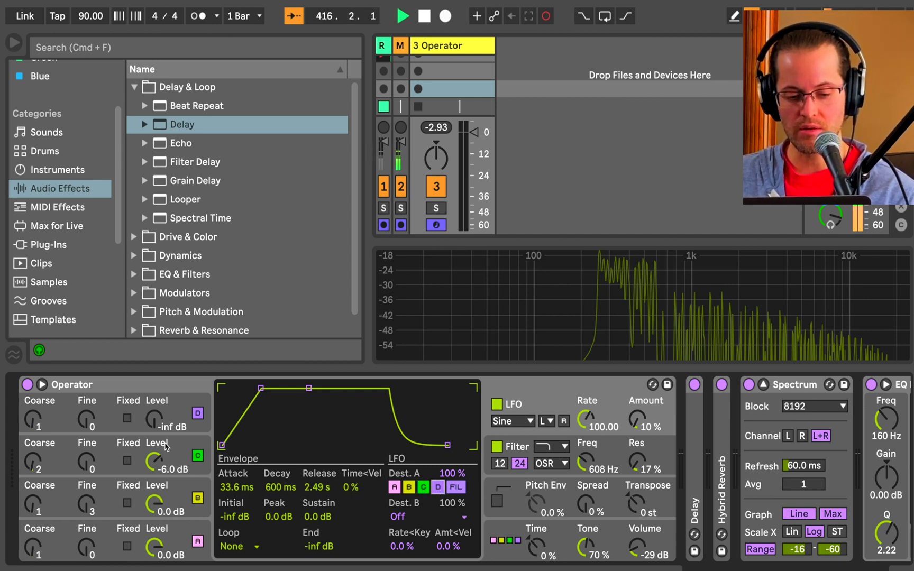
{"action": "left_click", "coordinate": [394, 487]}
{"action": "left_click", "coordinate": [408, 487]}
{"action": "left_click", "coordinate": [437, 488]}
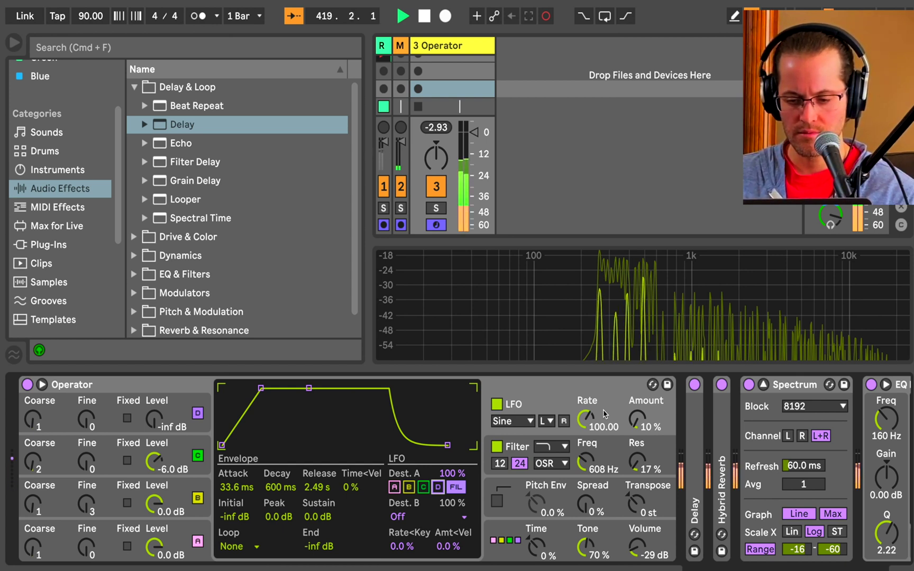
Try Operator's LFO at a rate of 7.94 and 80% amount, set the filter frequency to 641 Hz, and disable the LFO.
{"action": "left_click_drag", "start_coordinate": [638, 421], "coordinate": [638, 395]}
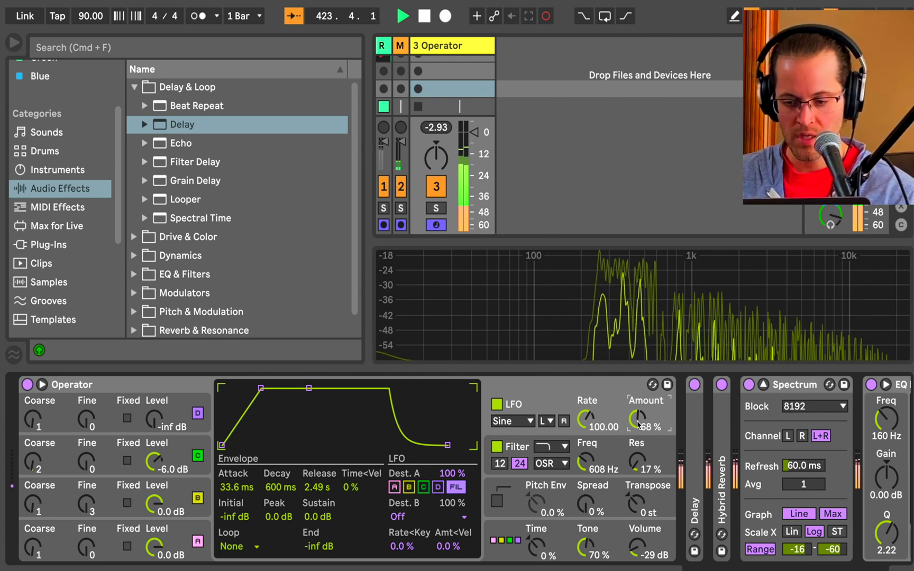
{"action": "left_click_drag", "start_coordinate": [639, 423], "coordinate": [639, 429]}
{"action": "left_click_drag", "start_coordinate": [586, 420], "coordinate": [585, 451]}
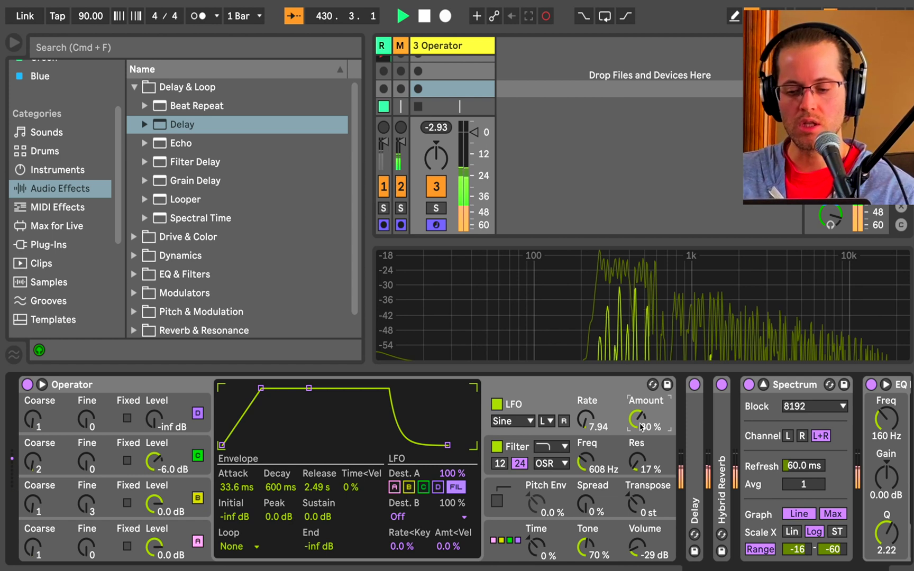
{"action": "mouse_move", "coordinate": [584, 461]}
{"action": "left_mouse_down"}
{"action": "mouse_move", "coordinate": [584, 445]}
{"action": "mouse_move", "coordinate": [594, 475]}
{"action": "left_mouse_up"}
{"action": "left_click", "coordinate": [497, 405]}
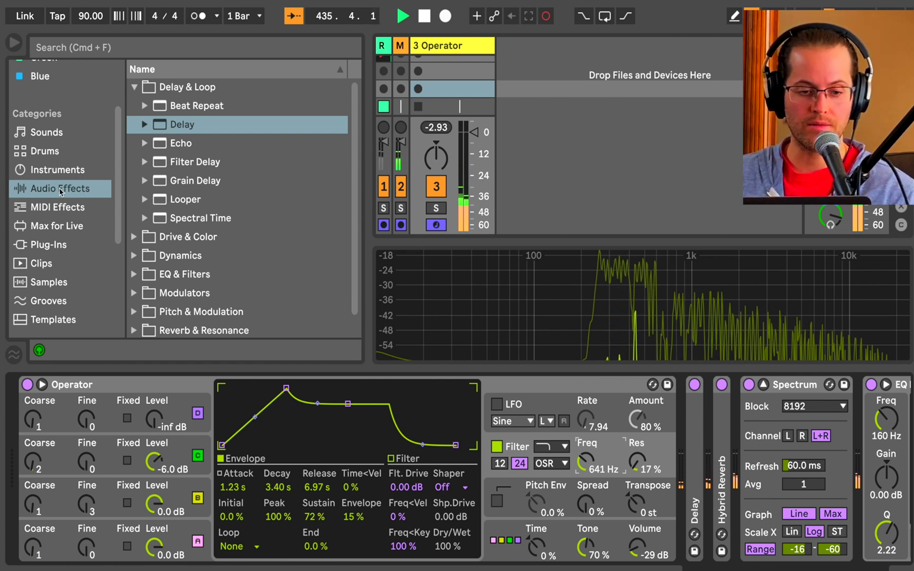
Insert the LFO device from the Modulators audio effects directly after Operator and map it to Operator's filter frequency.
{"action": "left_click", "coordinate": [60, 191]}
{"action": "left_click", "coordinate": [134, 88]}
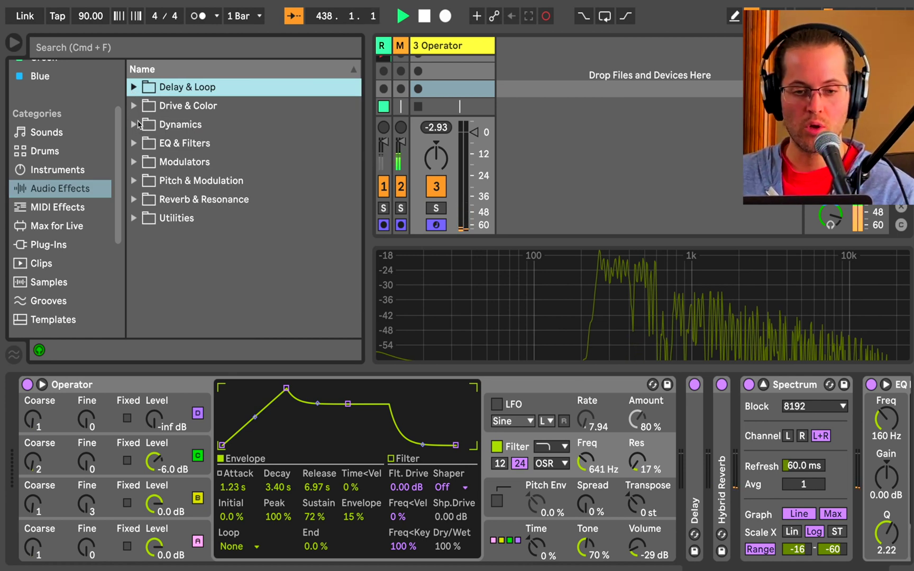
{"action": "left_click", "coordinate": [134, 124]}
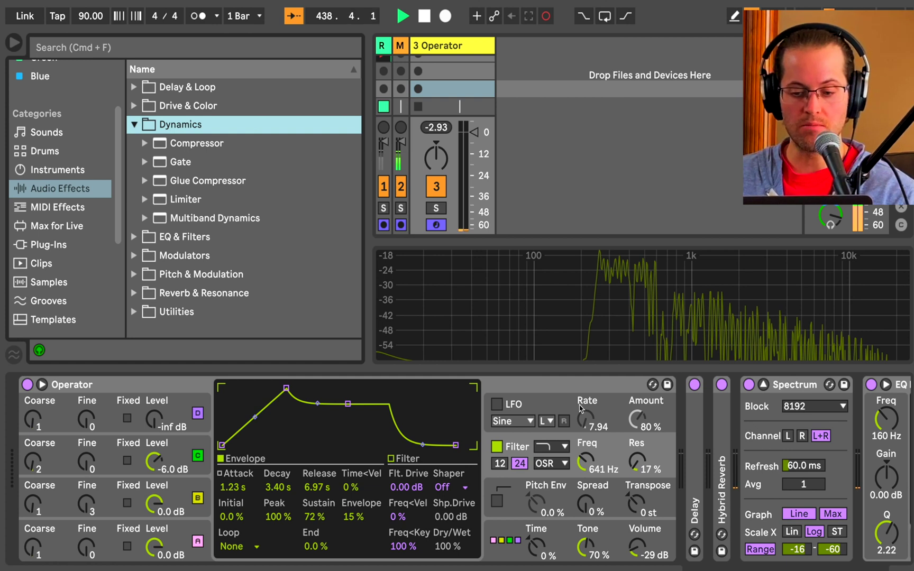
{"action": "mouse_move", "coordinate": [395, 308]}
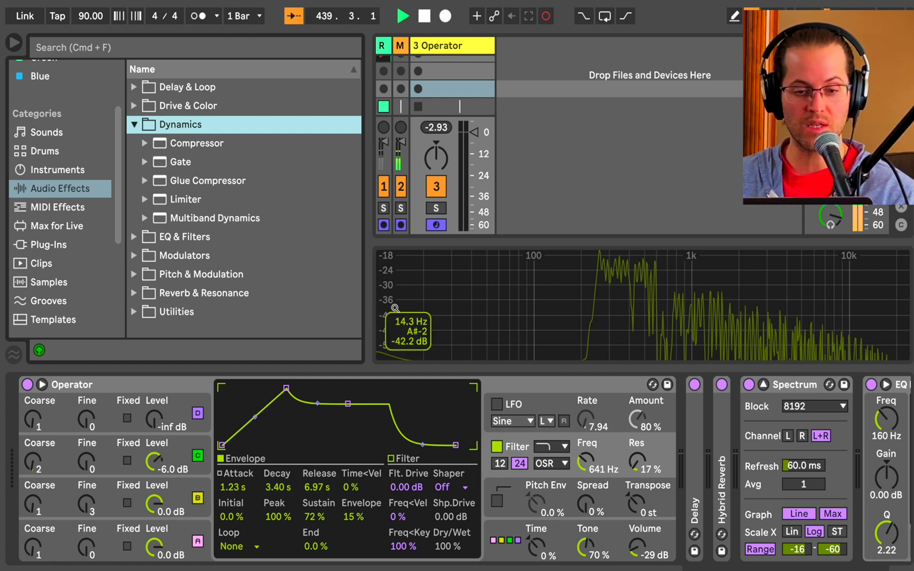
{"action": "left_click", "coordinate": [135, 256]}
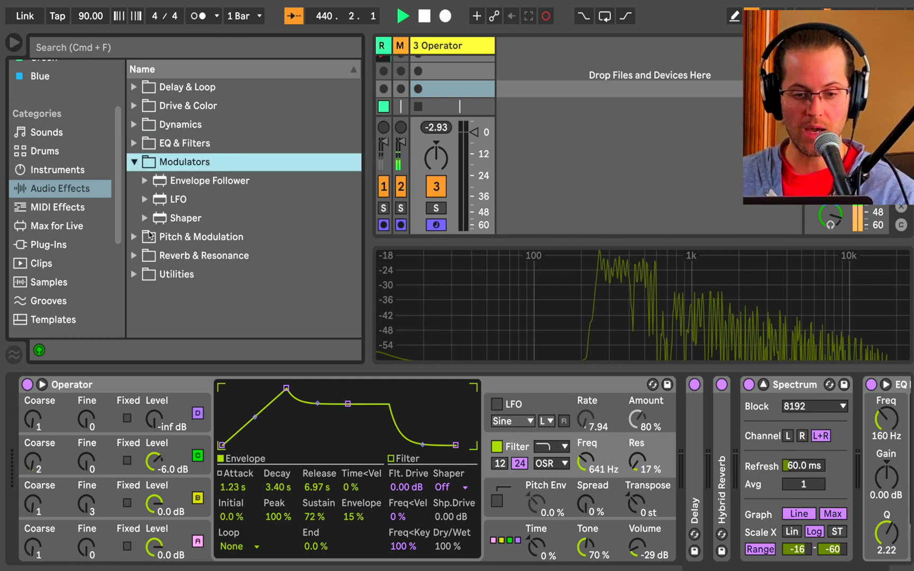
{"action": "left_click", "coordinate": [135, 163]}
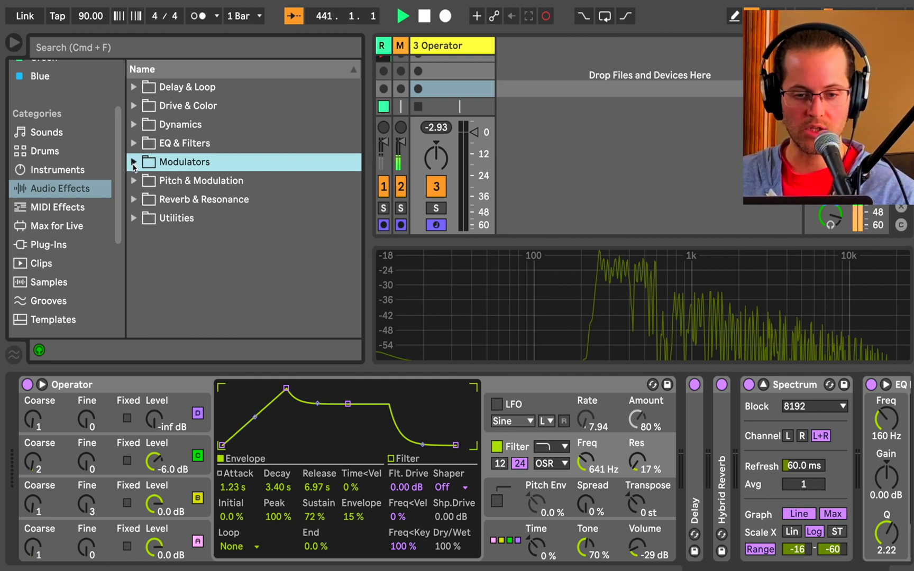
{"action": "left_click", "coordinate": [134, 165]}
{"action": "left_click_drag", "start_coordinate": [177, 199], "coordinate": [668, 452]}
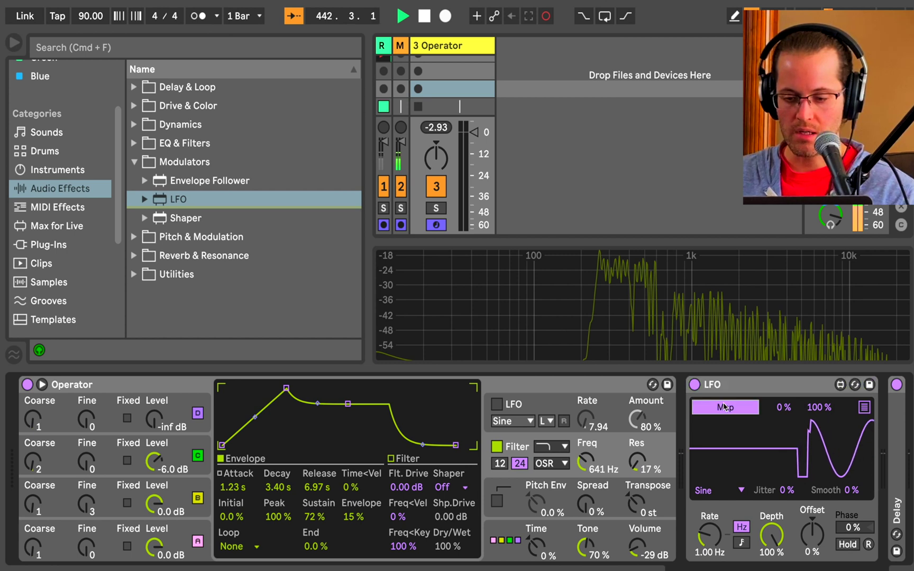
{"action": "left_click", "coordinate": [586, 461]}
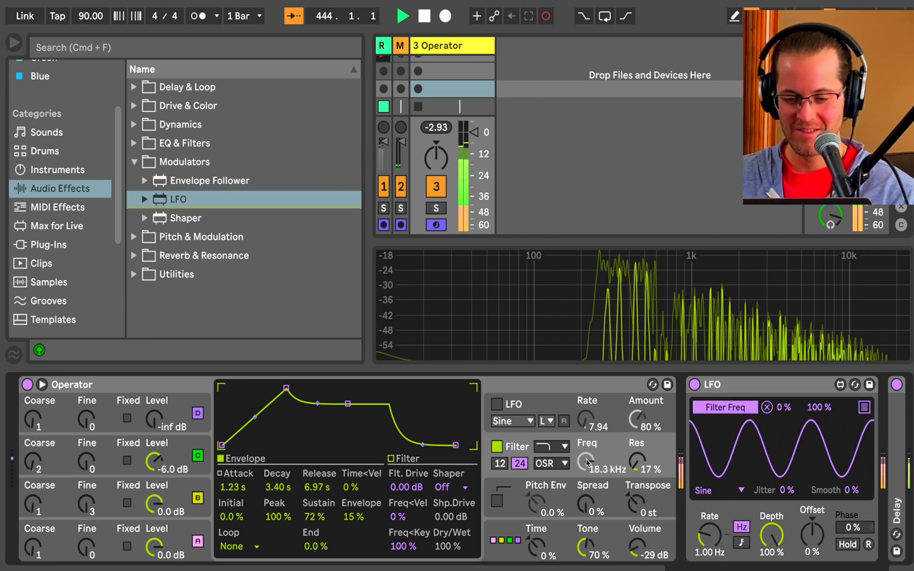
Set the LFO device's rate to 0.25 Hz and its depth to 6.30% for subtle, slow filter movement.
{"action": "mouse_move", "coordinate": [771, 535]}
{"action": "left_mouse_down"}
{"action": "mouse_move", "coordinate": [771, 568]}
{"action": "mouse_move", "coordinate": [771, 549]}
{"action": "left_mouse_up"}
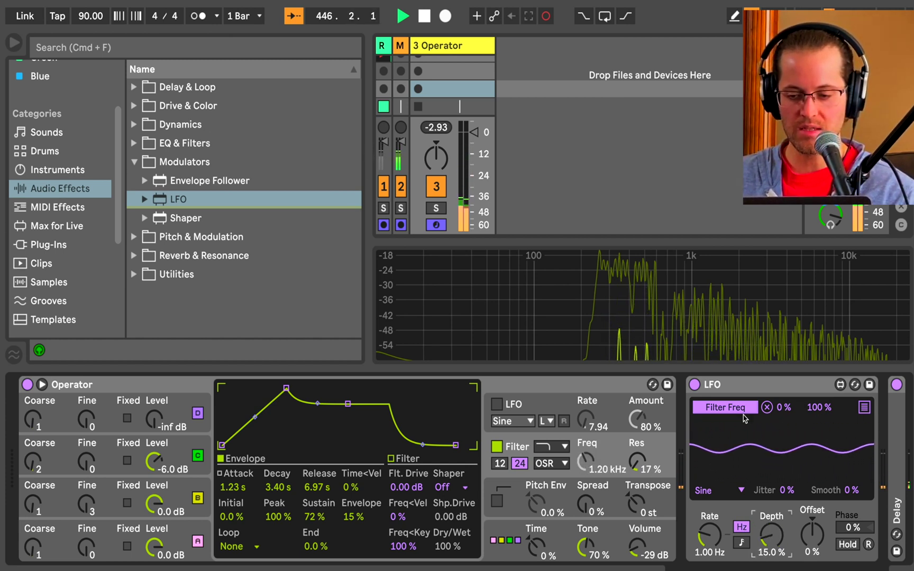
{"action": "mouse_move", "coordinate": [710, 535]}
{"action": "left_mouse_down"}
{"action": "mouse_move", "coordinate": [710, 544]}
{"action": "mouse_move", "coordinate": [710, 536]}
{"action": "left_mouse_up"}
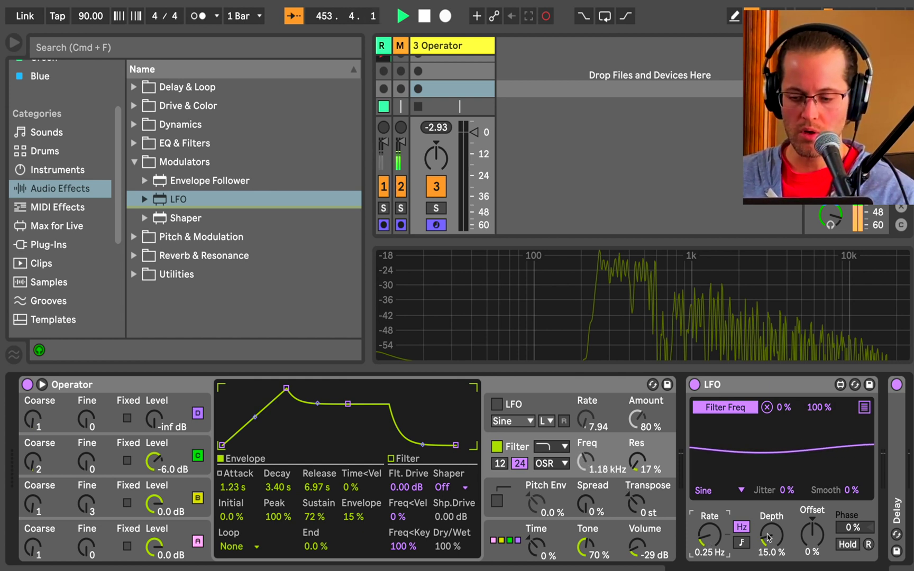
{"action": "left_click_drag", "start_coordinate": [771, 535], "coordinate": [771, 550]}
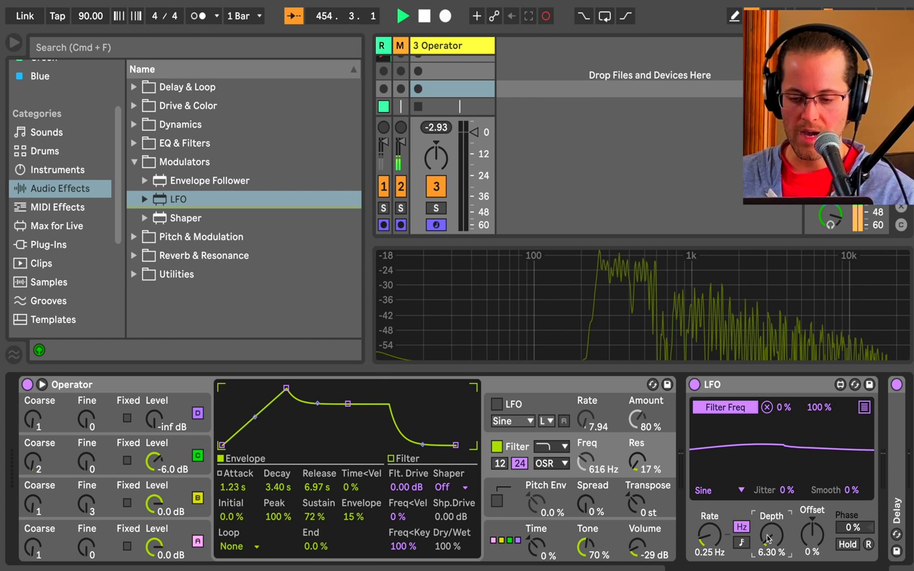